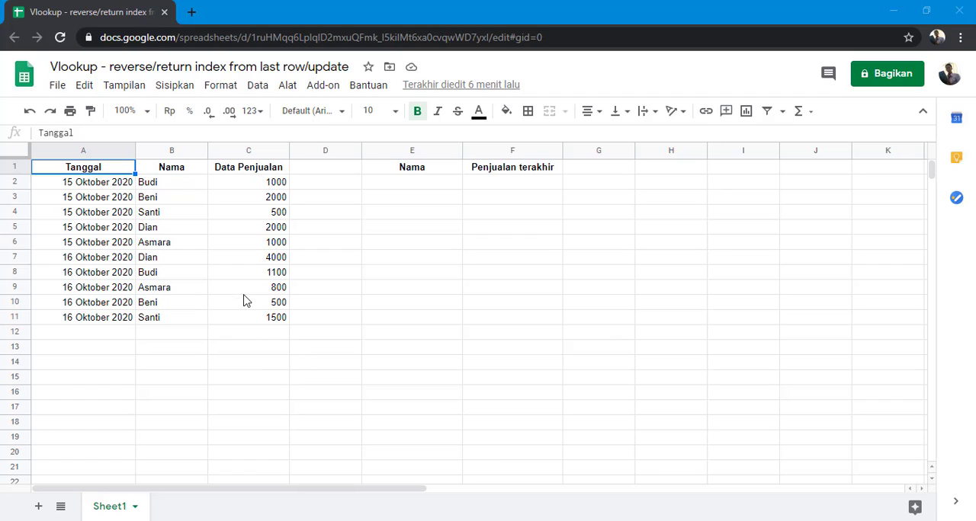
# Examine the sales records in A2:C11, comparing the first and last entries of names that occur more than once.
pyautogui.moveTo(103, 186); pyautogui.dragTo(244, 327)
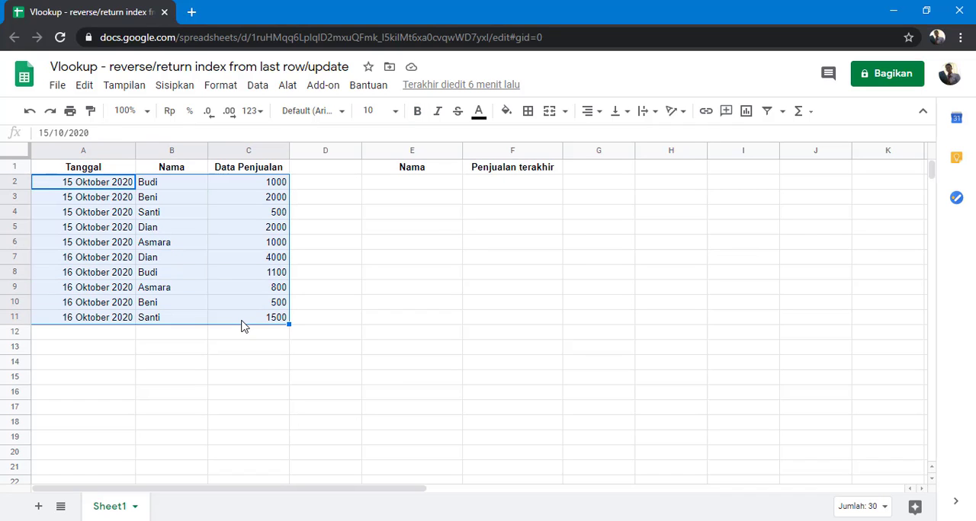
pyautogui.click(175, 191)
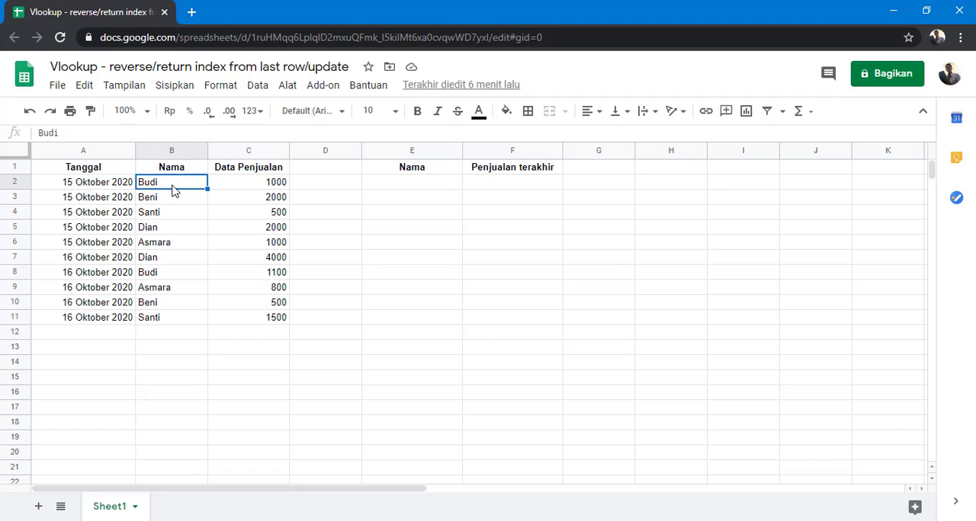
pyautogui.click(265, 189)
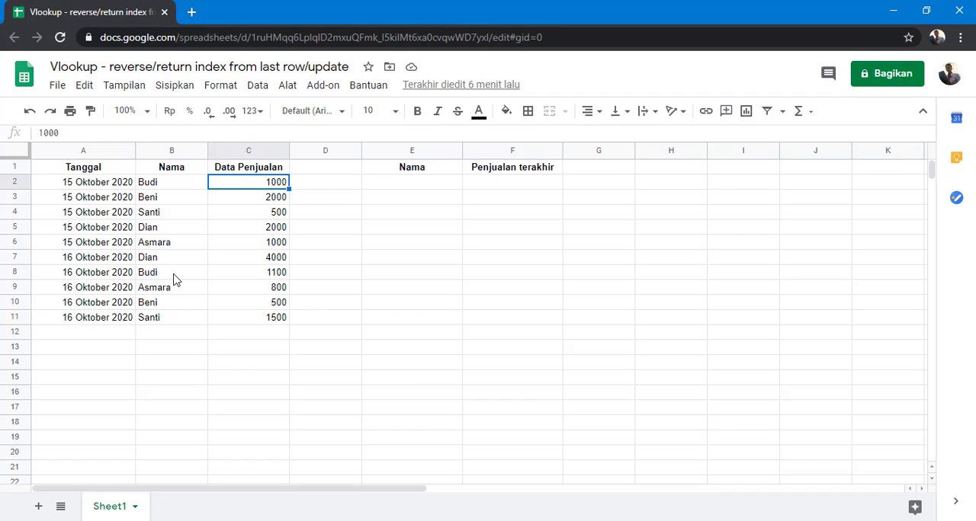
pyautogui.moveTo(173, 275); pyautogui.dragTo(255, 283)
pyautogui.click(265, 274)
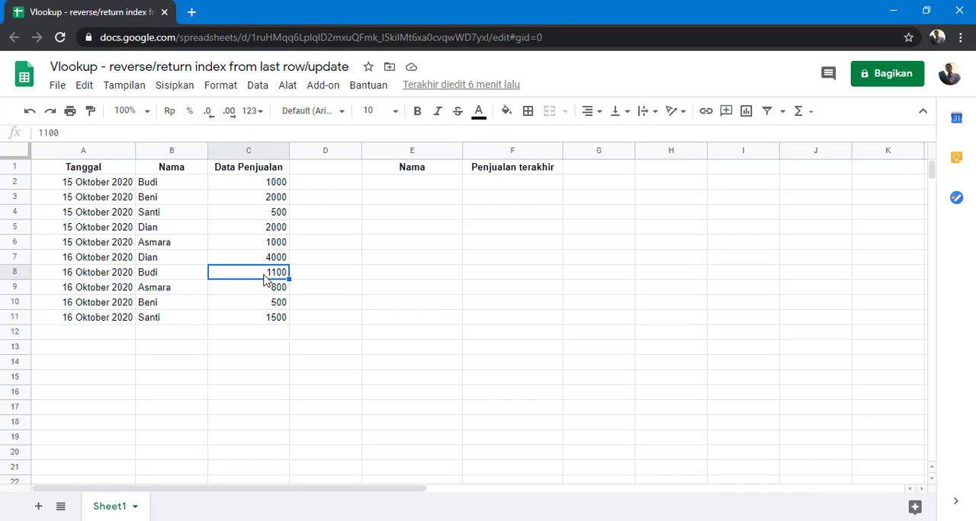
pyautogui.click(184, 214)
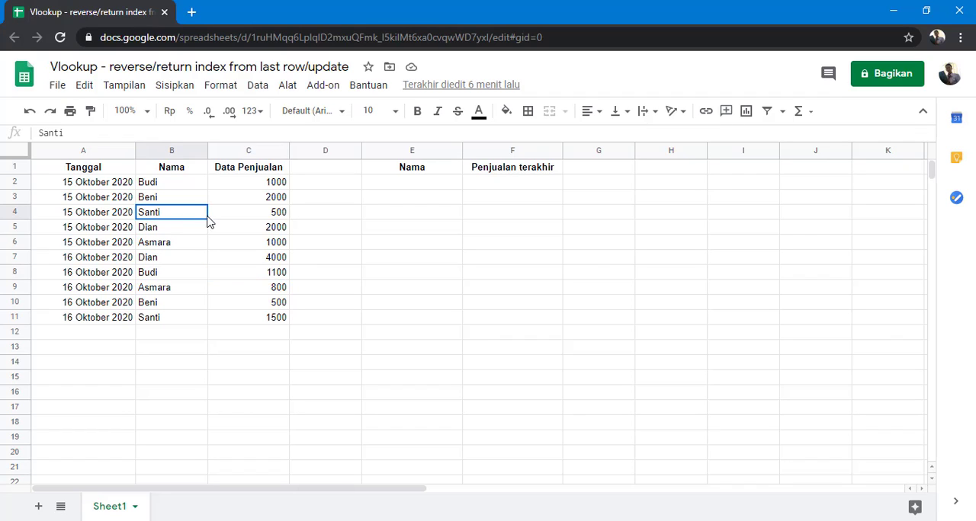
pyautogui.moveTo(207, 217); pyautogui.dragTo(257, 218)
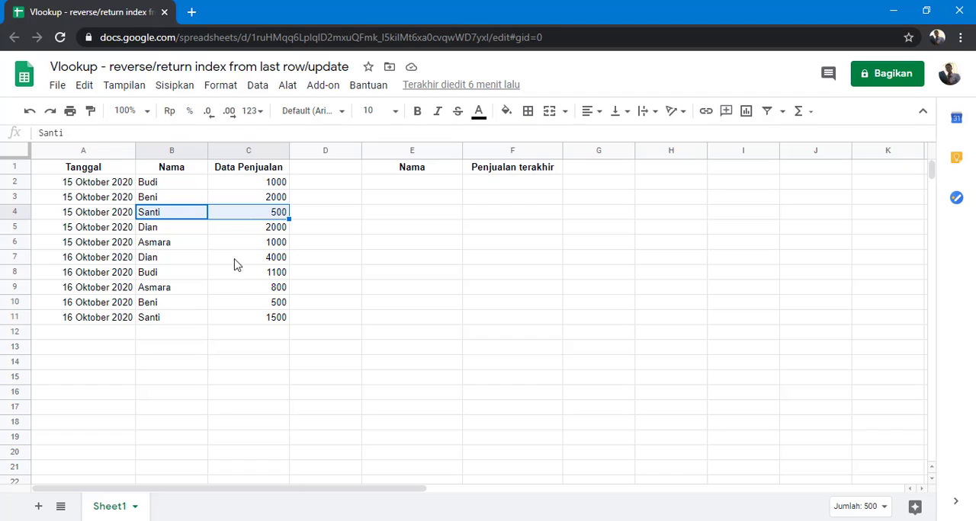
pyautogui.click(180, 319)
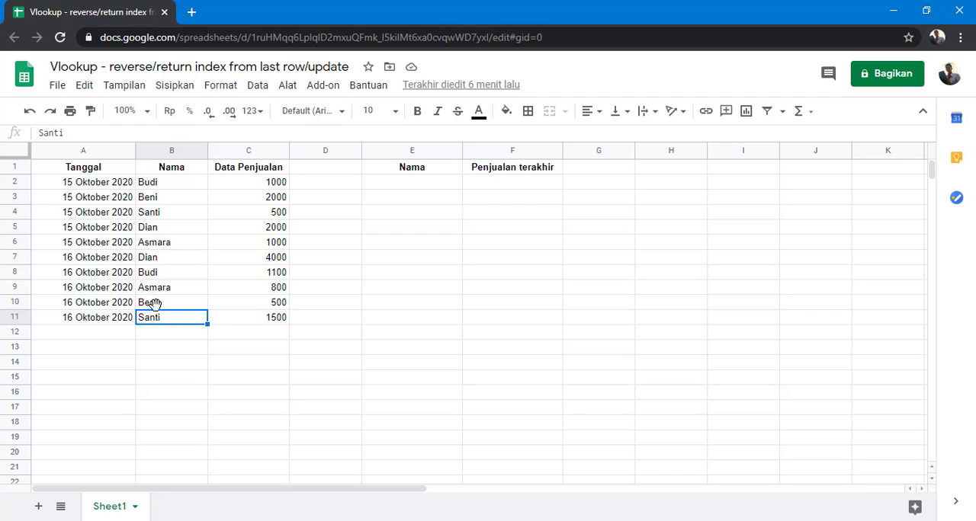
pyautogui.click(162, 217)
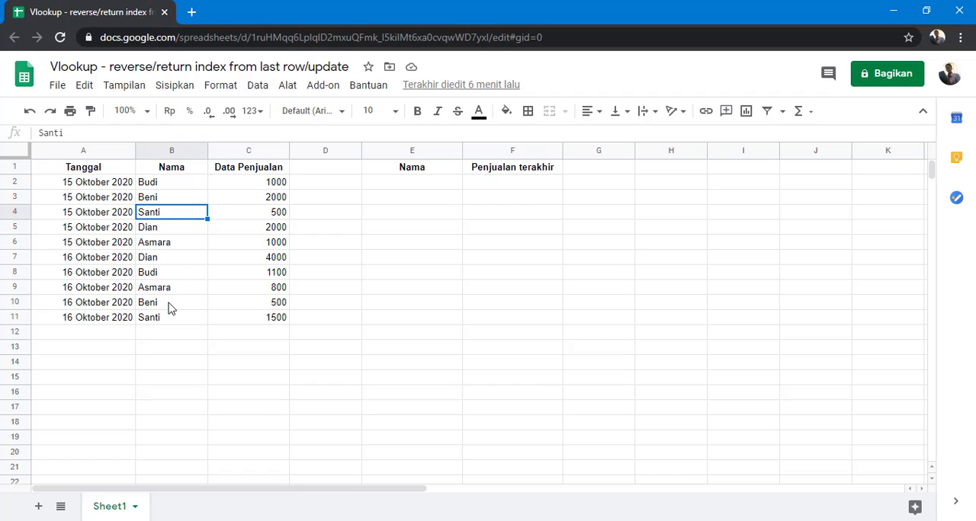
pyautogui.click(268, 322)
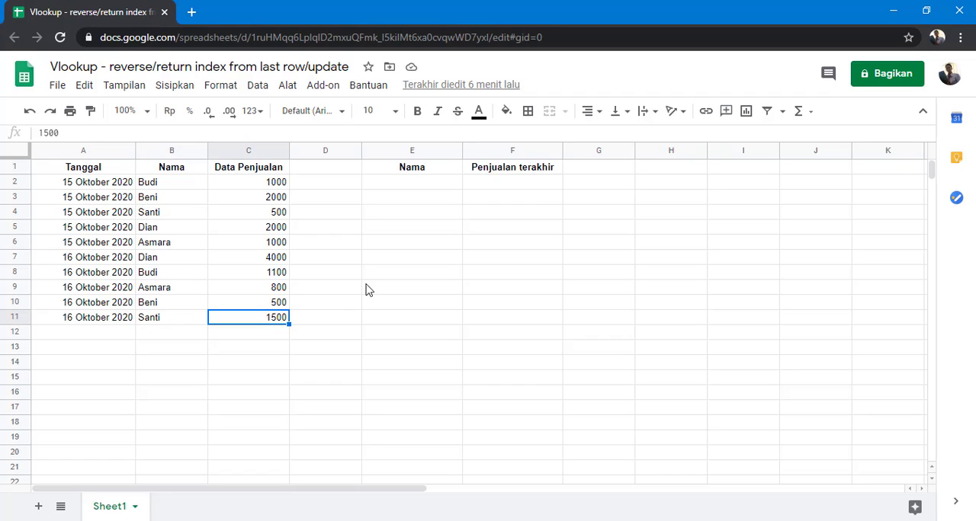
# Enter the formula =VLOOKUP(E2;B2:C11;2;0) in cell F2 under Penjualan terakhir.
pyautogui.click(494, 188)
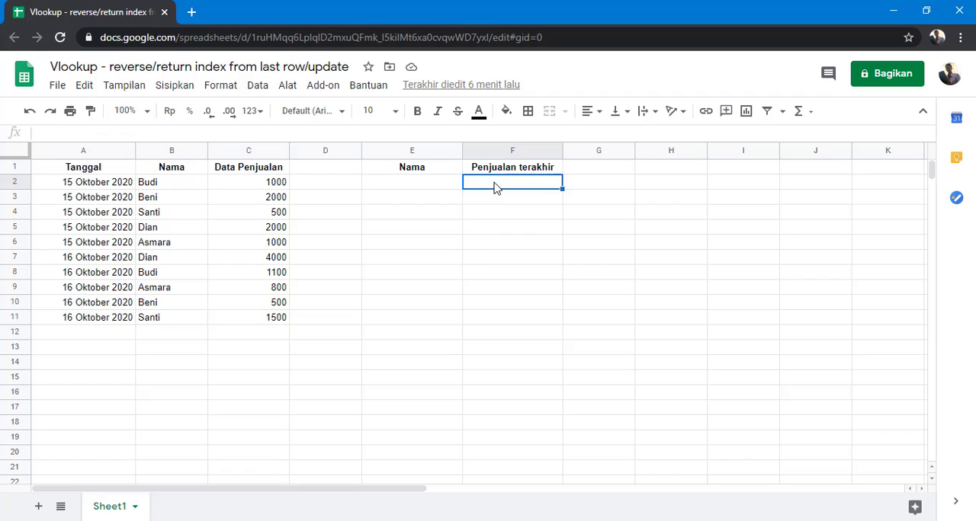
pyautogui.write('=')
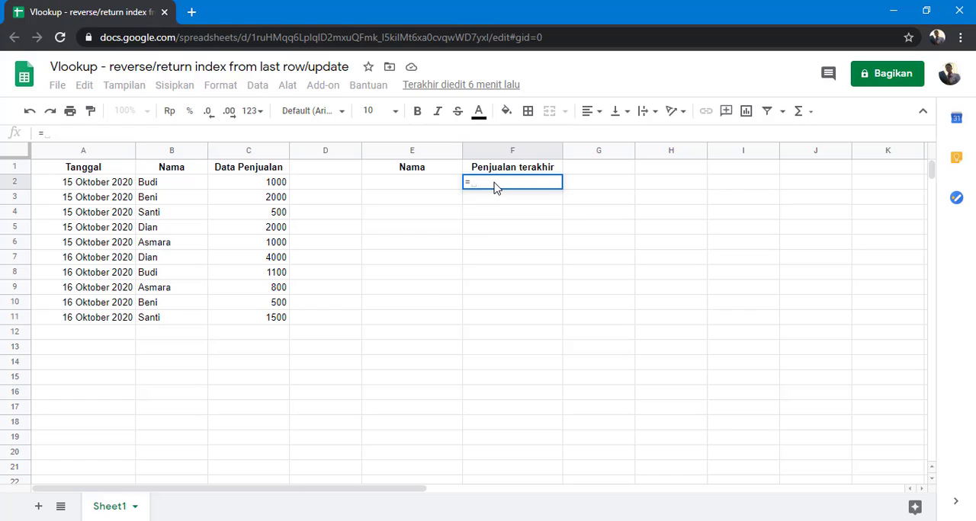
pyautogui.write('vl')
pyautogui.press('Tab')
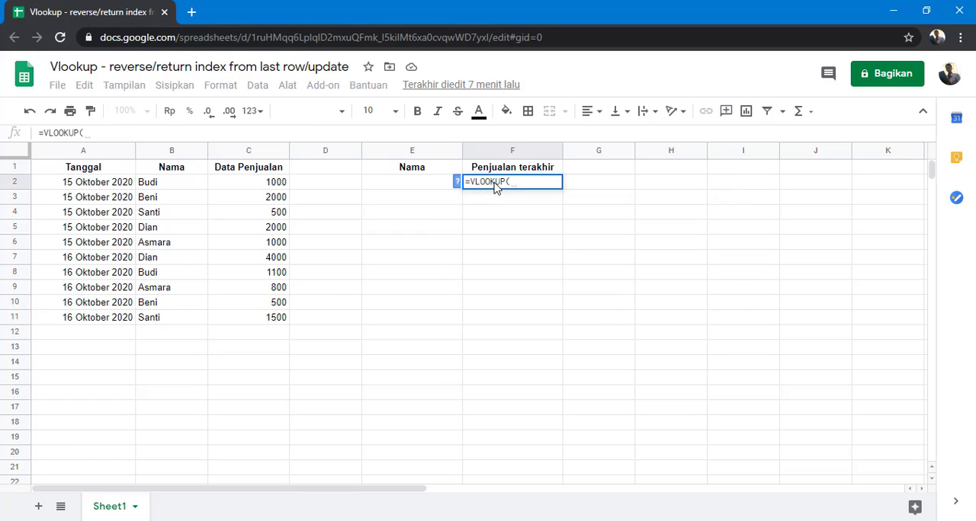
pyautogui.moveTo(162, 191); pyautogui.dragTo(231, 315)
pyautogui.click(437, 183)
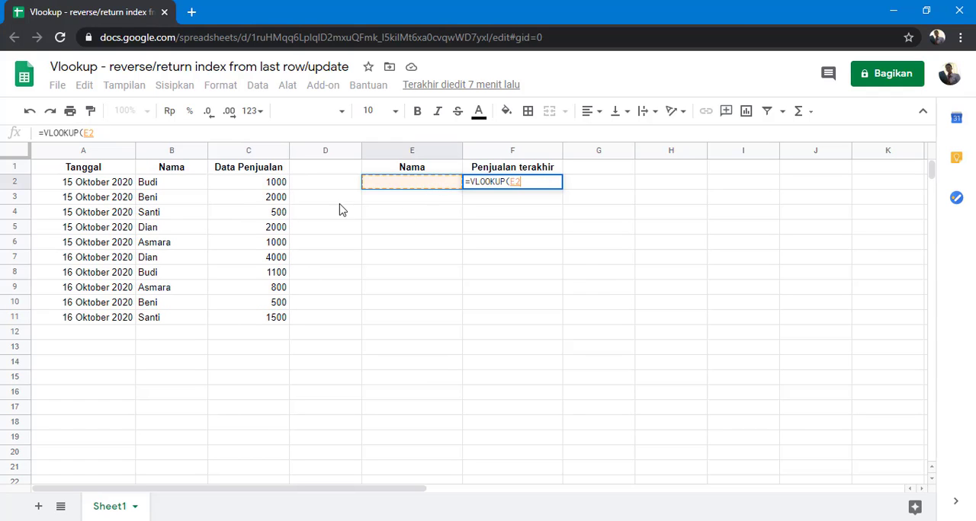
pyautogui.write(';')
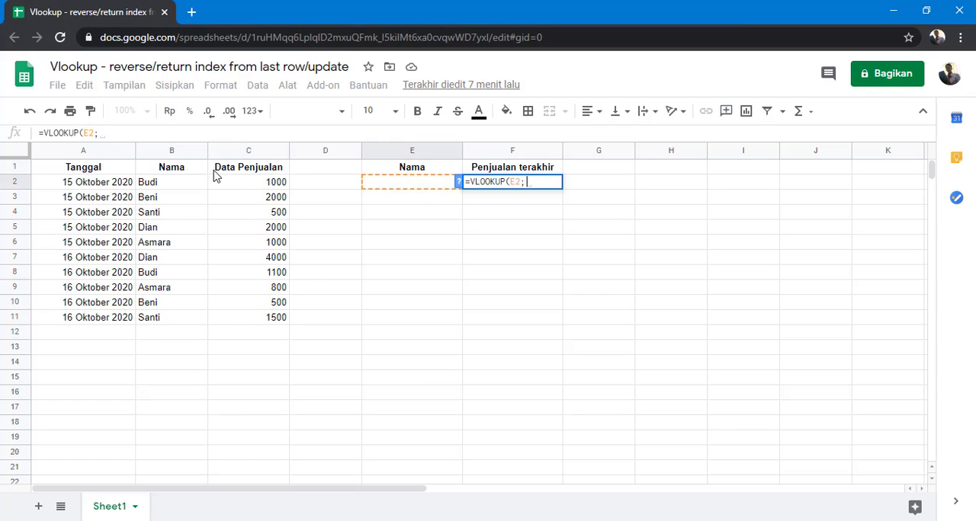
pyautogui.moveTo(174, 189); pyautogui.dragTo(247, 320)
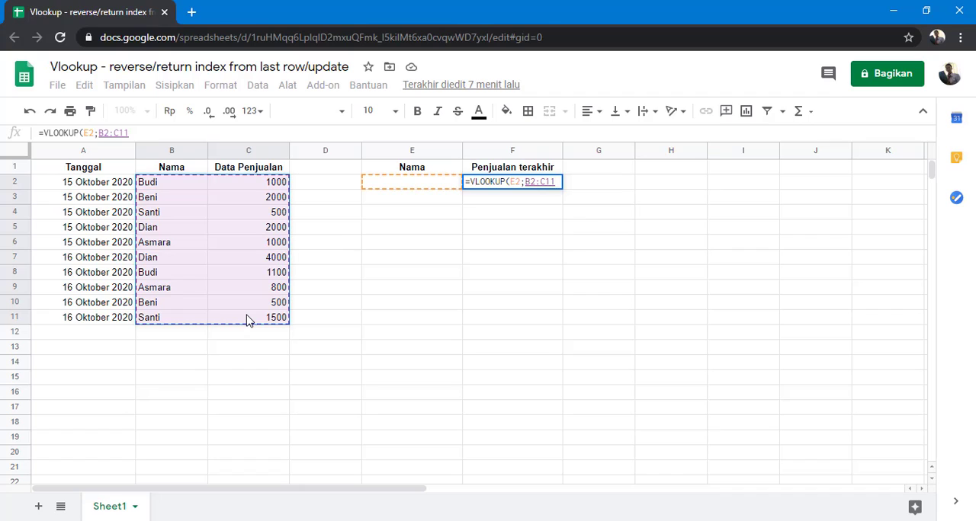
pyautogui.write(';')
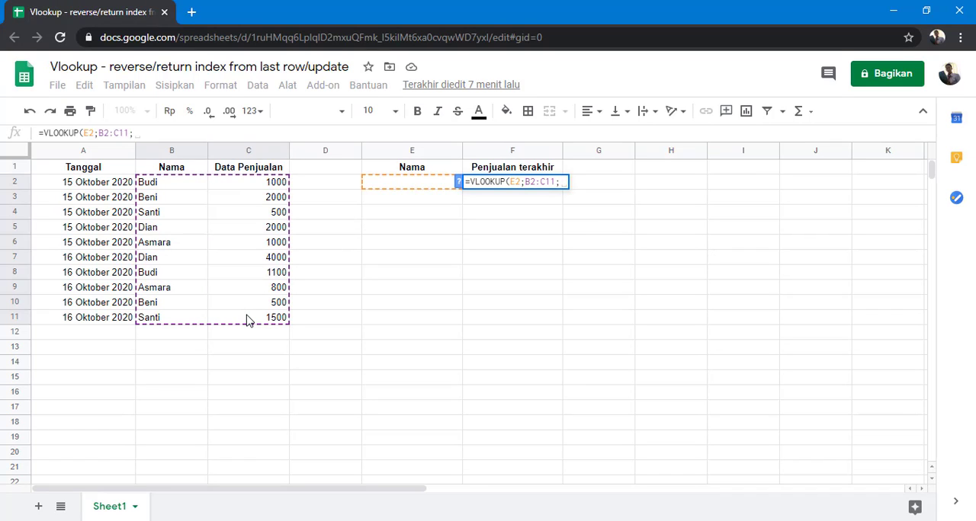
pyautogui.write('2')
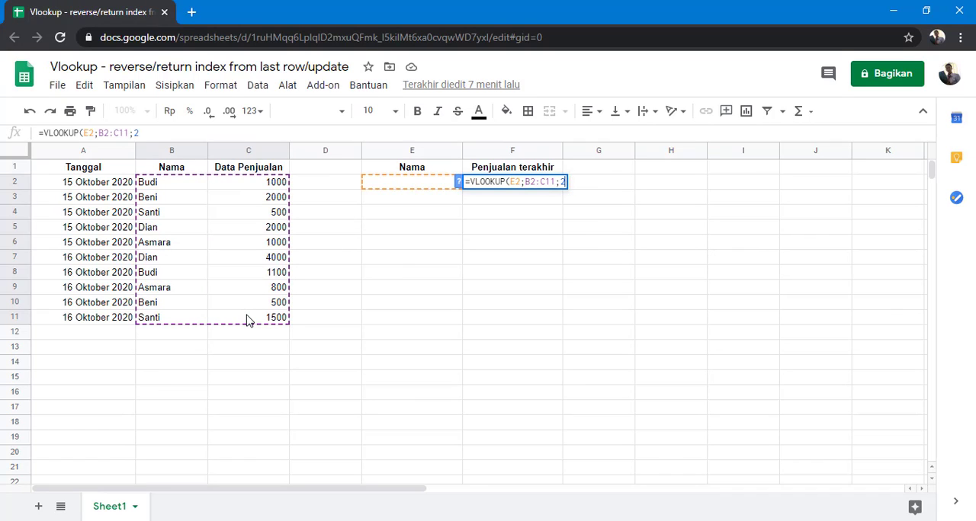
pyautogui.write(';0)')
pyautogui.press('Return')
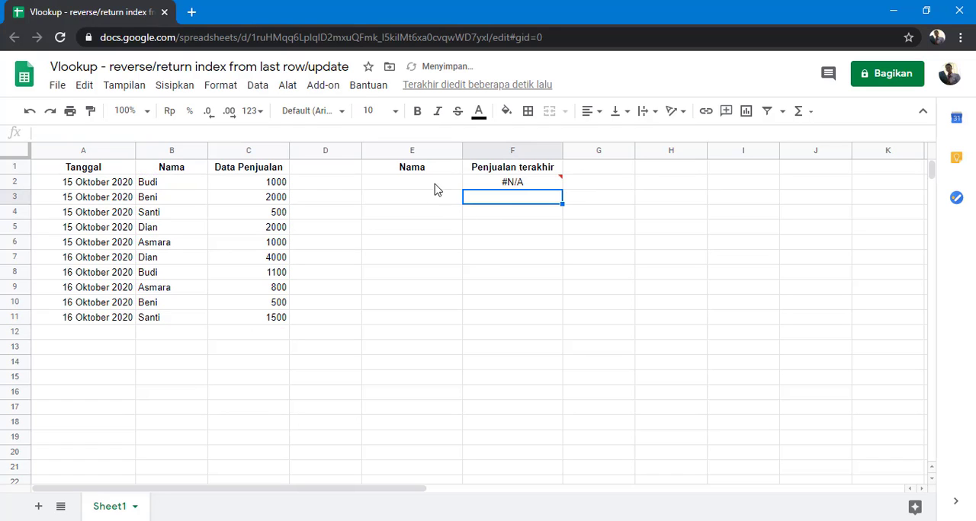
# Enter the name from cell B4 in E2 and check the lookup result against that person's sales in C4.
pyautogui.click(505, 184)
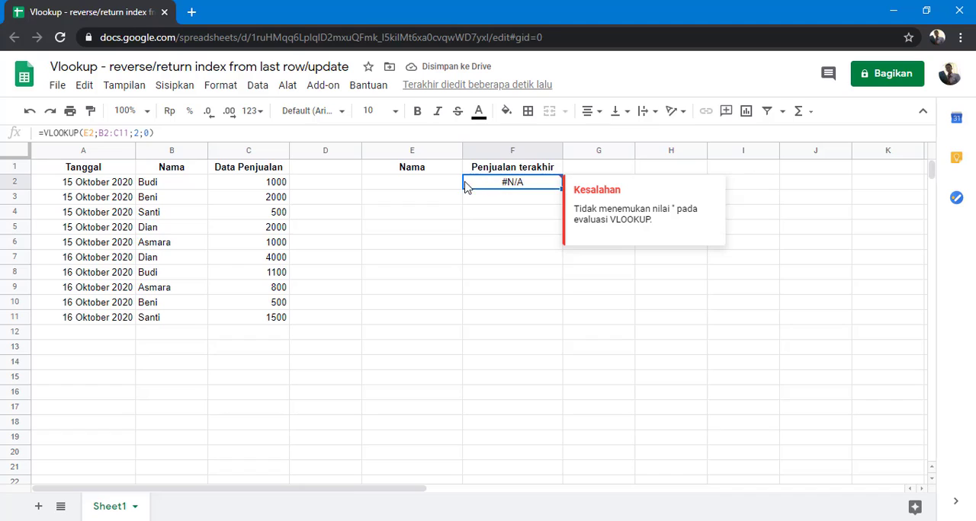
pyautogui.click(438, 188)
pyautogui.write('De')
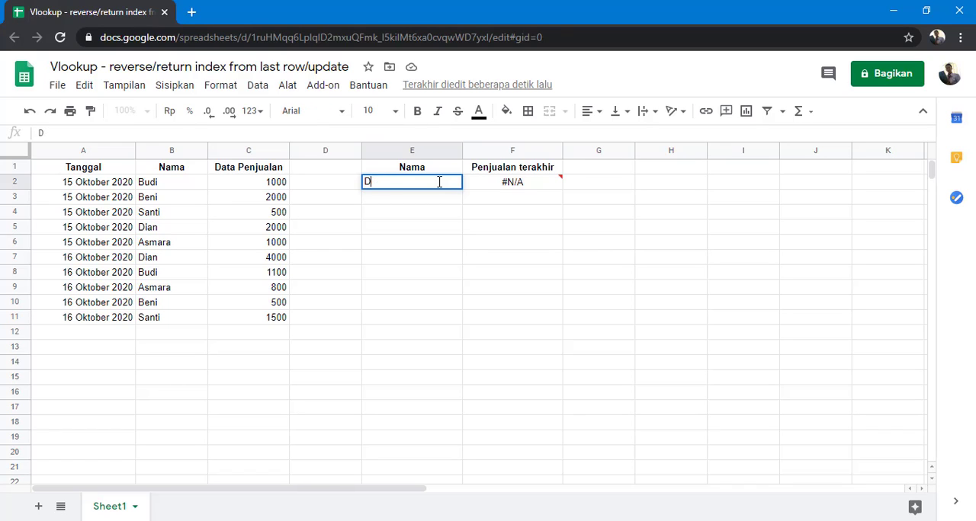
pyautogui.press('BackSpace')
pyautogui.write('Santi')
pyautogui.press('Return')
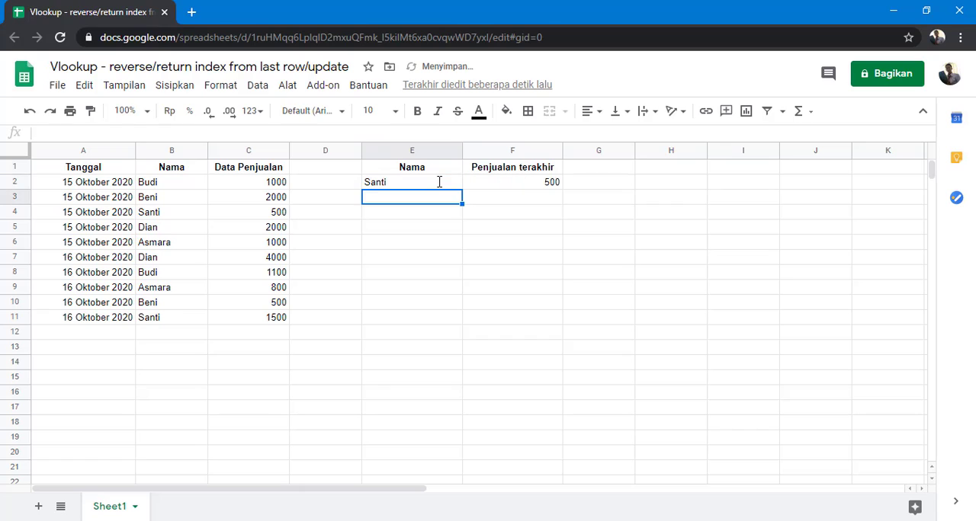
pyautogui.click(439, 182)
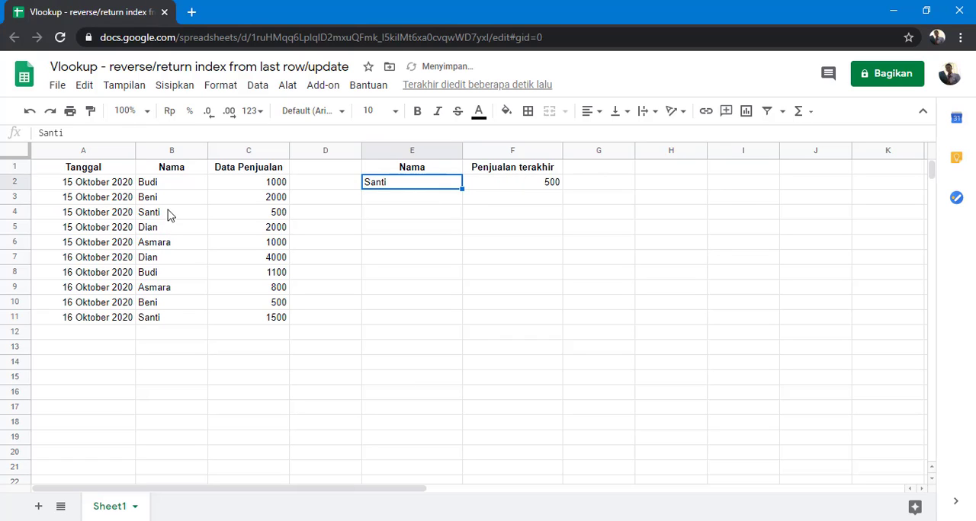
pyautogui.click(254, 216)
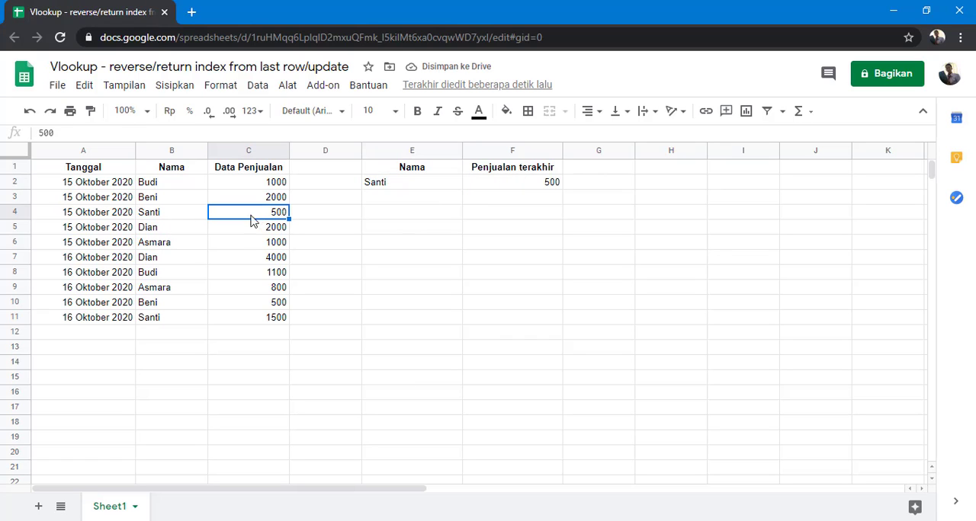
pyautogui.click(400, 185)
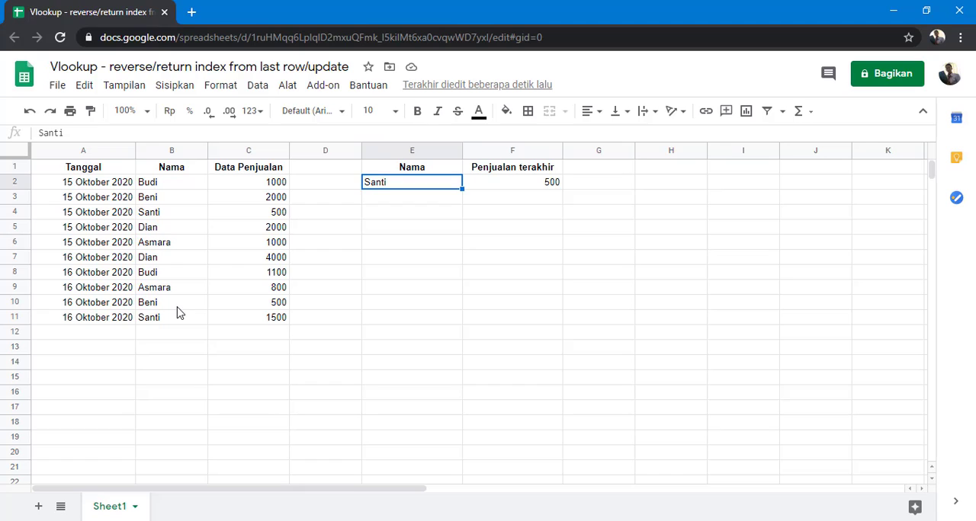
# Compare the sales in C10 and C3, and replace the name in E2 with the one from B10.
pyautogui.moveTo(179, 308); pyautogui.dragTo(269, 305)
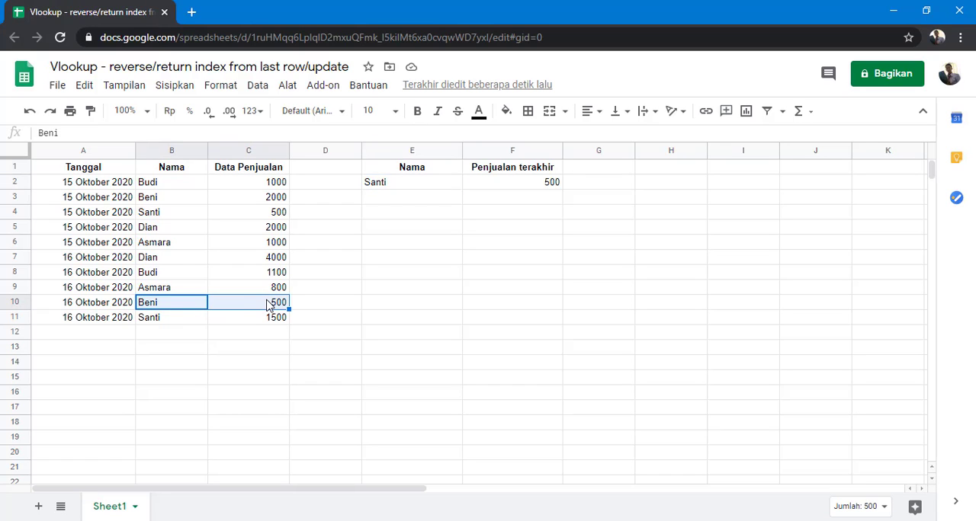
pyautogui.click(276, 303)
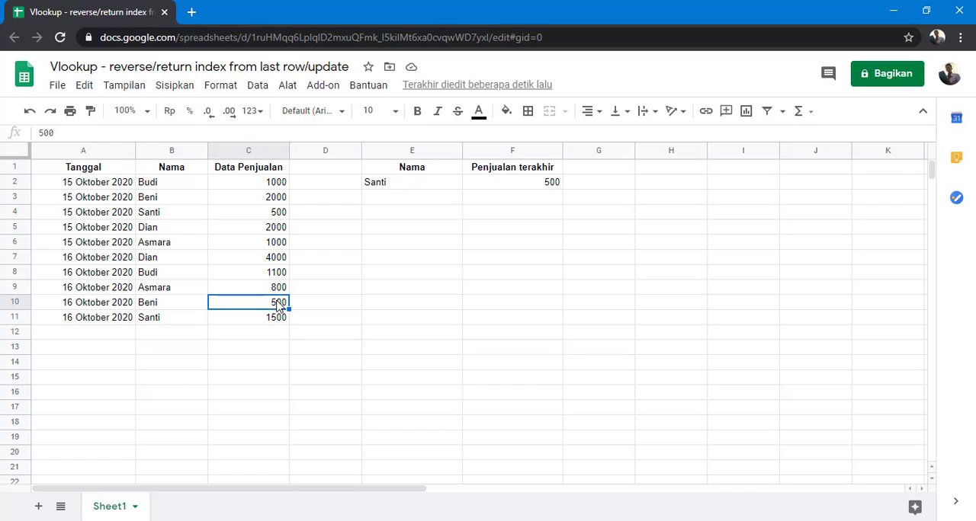
pyautogui.click(276, 200)
pyautogui.click(393, 188)
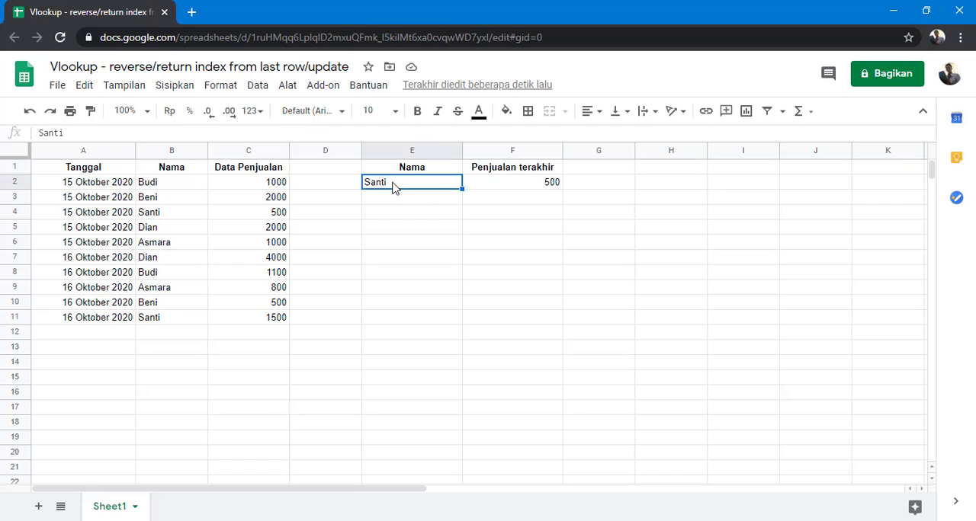
pyautogui.write('Beni')
pyautogui.press('Return')
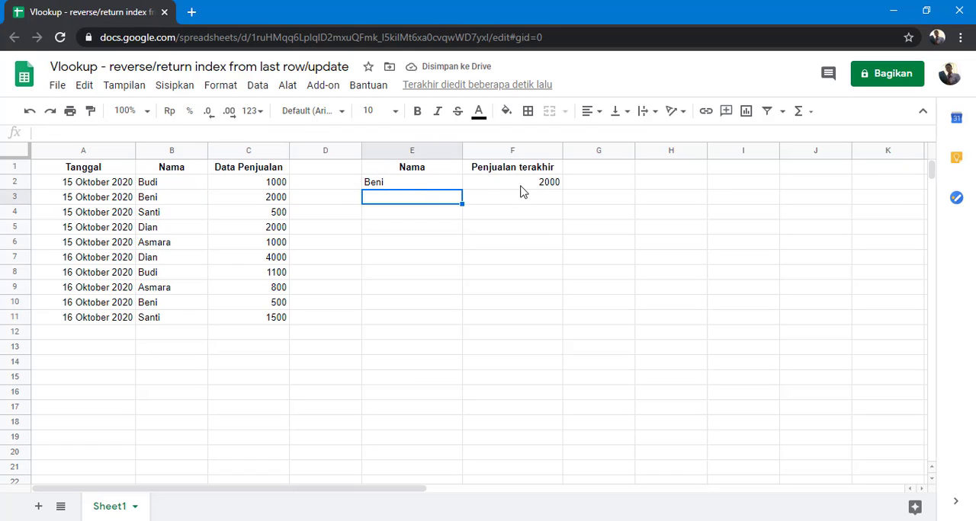
pyautogui.press('Up')
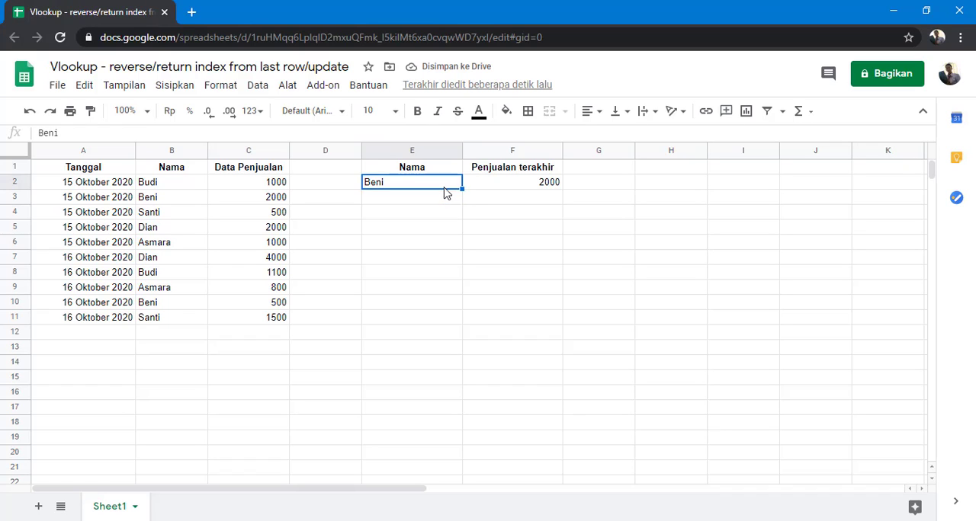
# Review the VLOOKUP formula in F2 against its lookup name in E2 and the source records in A2:C11.
pyautogui.click(501, 184)
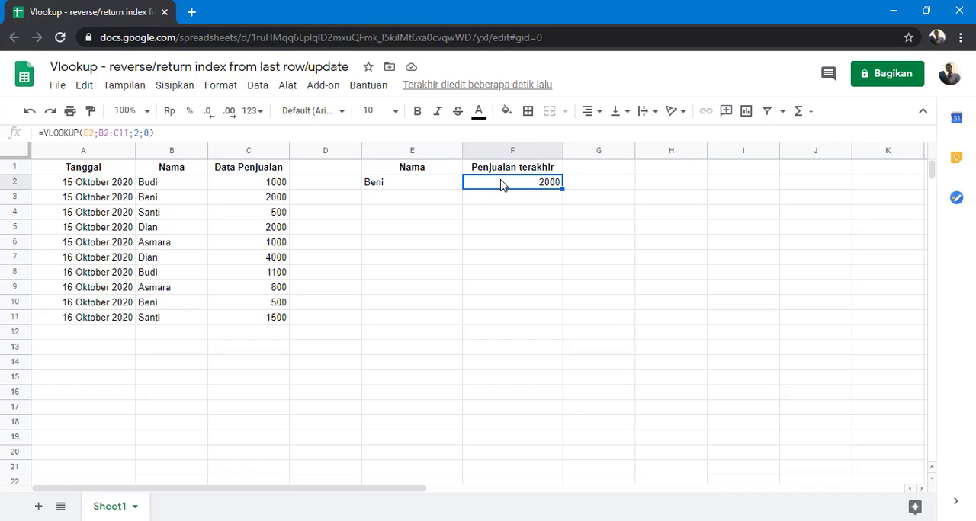
pyautogui.click(439, 188)
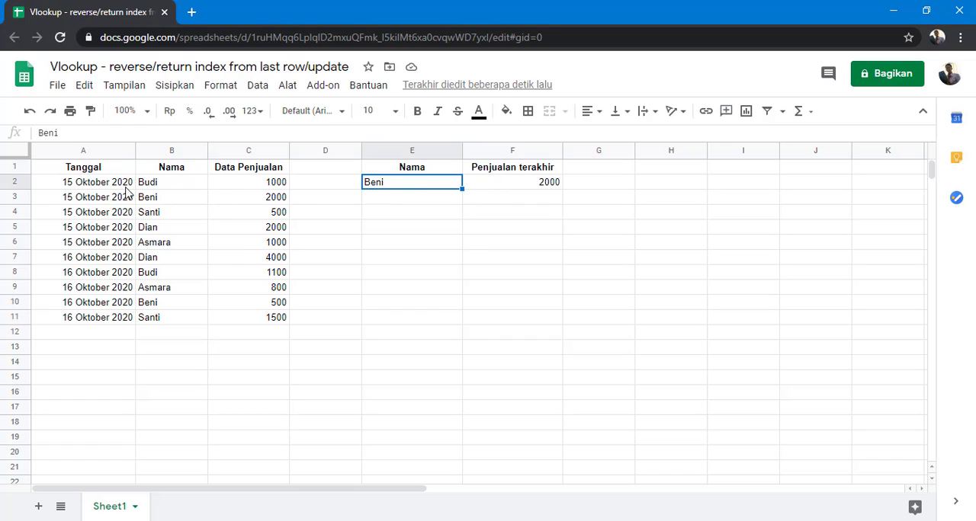
pyautogui.moveTo(114, 190); pyautogui.dragTo(239, 319)
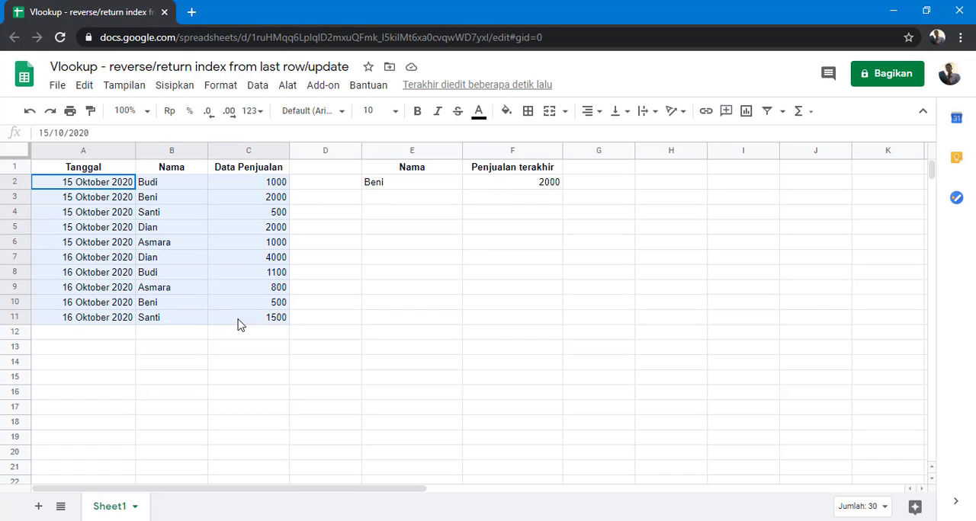
pyautogui.click(523, 190)
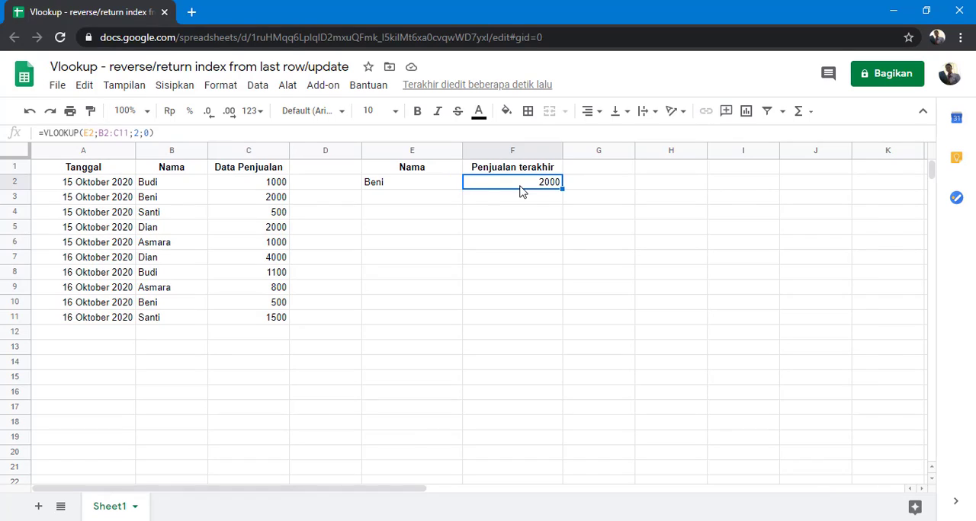
pyautogui.click(119, 132)
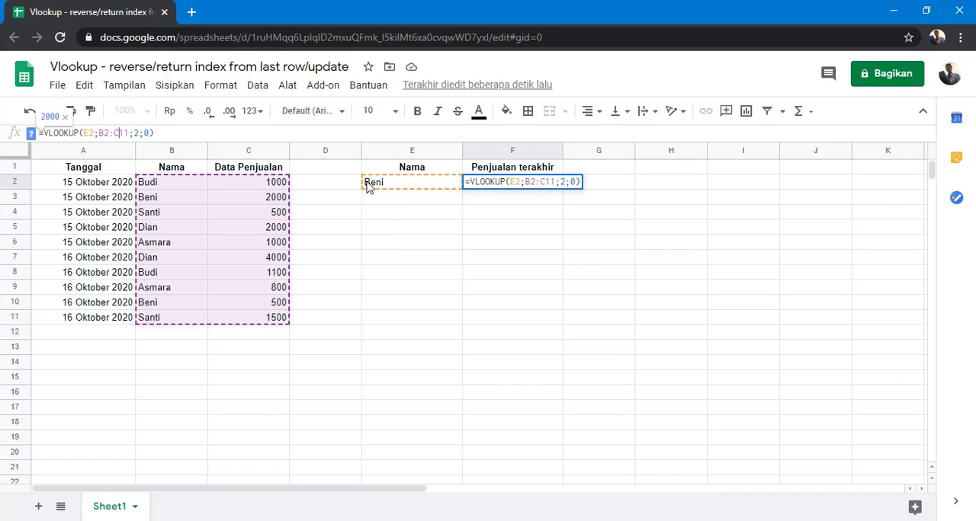
pyautogui.click(92, 185)
pyautogui.moveTo(118, 227); pyautogui.dragTo(231, 321)
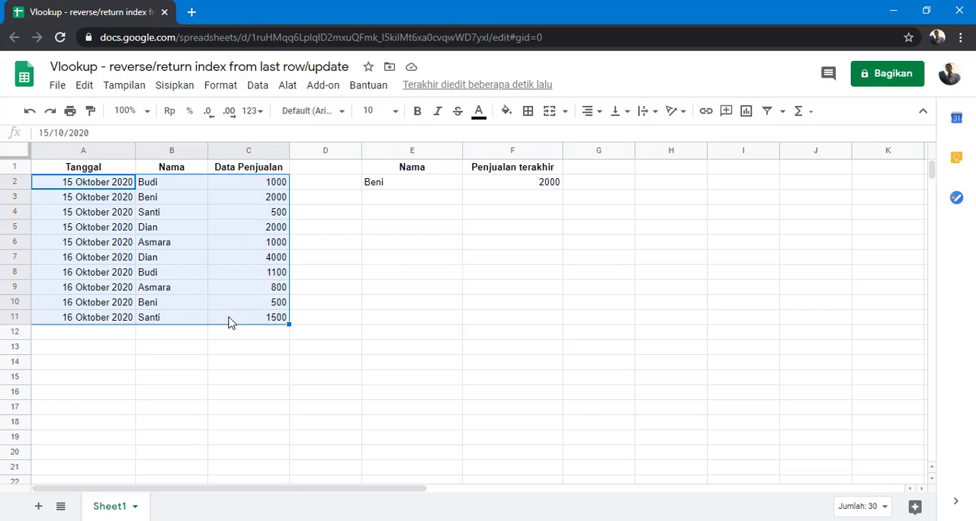
# Replace the search range in F2's VLOOKUP with the array {B2:B11\B2:C11}, placing the name column first.
pyautogui.click(424, 190)
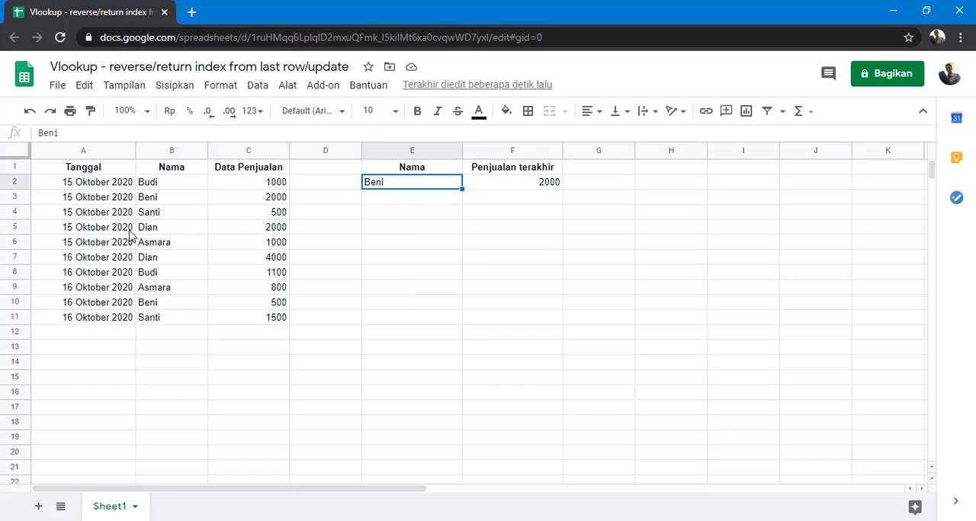
pyautogui.click(513, 187)
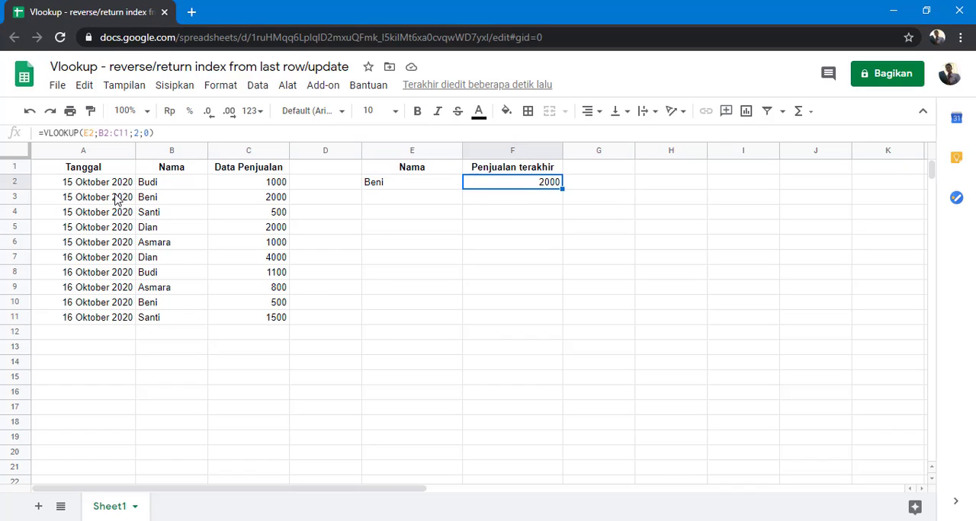
pyautogui.click(99, 133)
pyautogui.write('{')
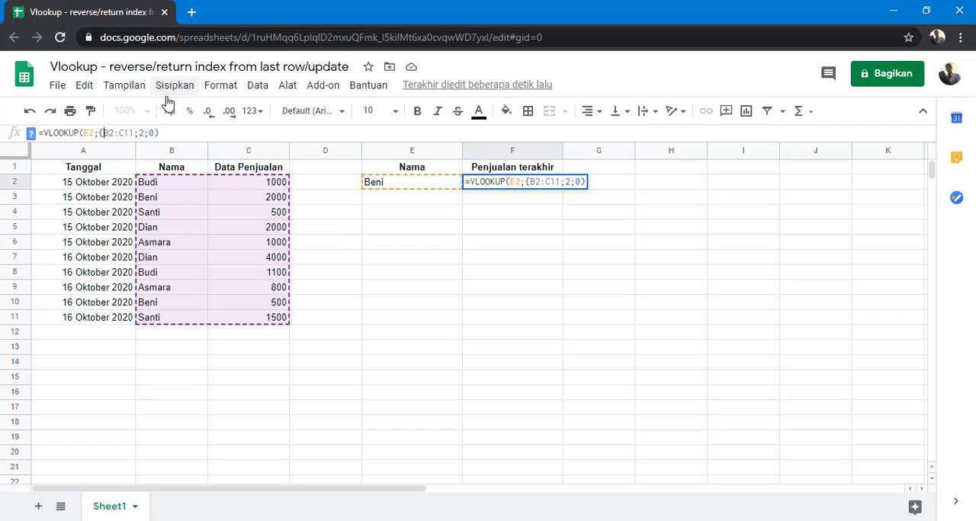
pyautogui.write('\\')
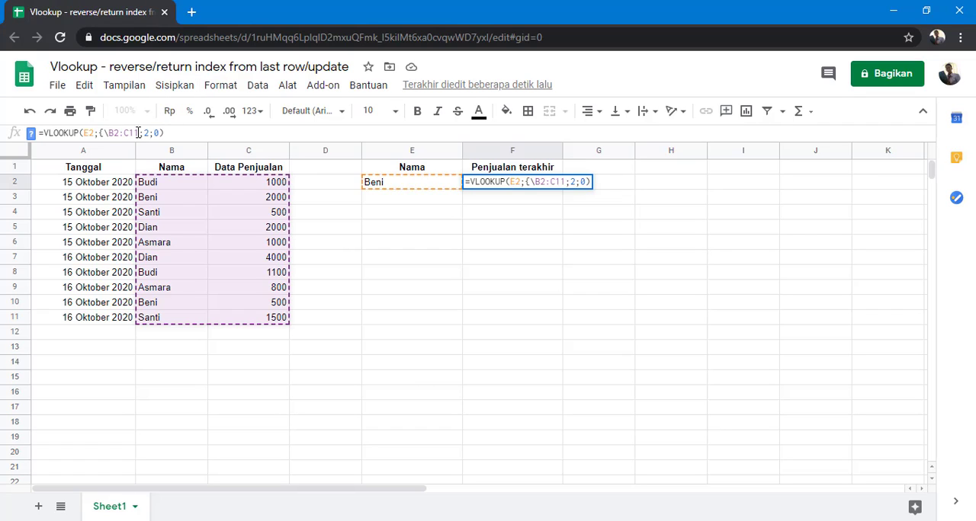
pyautogui.write('}')
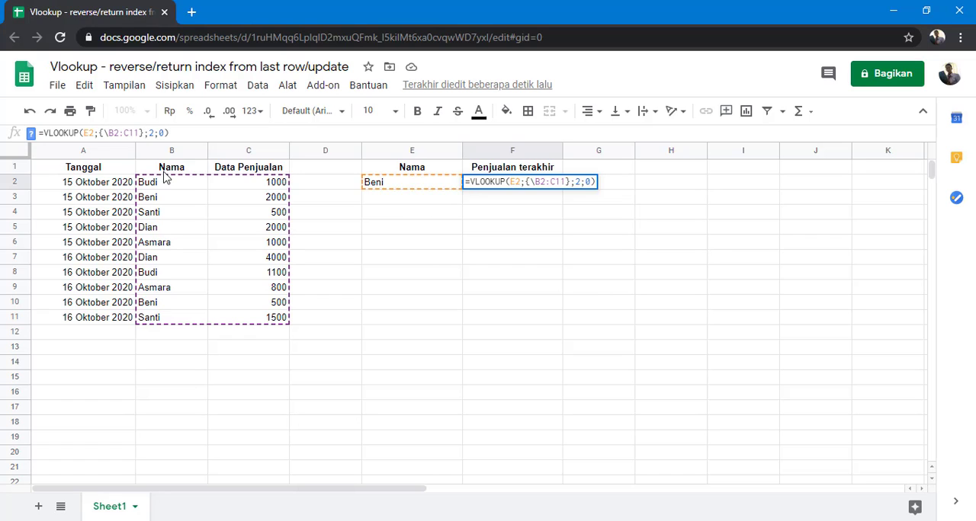
pyautogui.moveTo(172, 187); pyautogui.dragTo(182, 319)
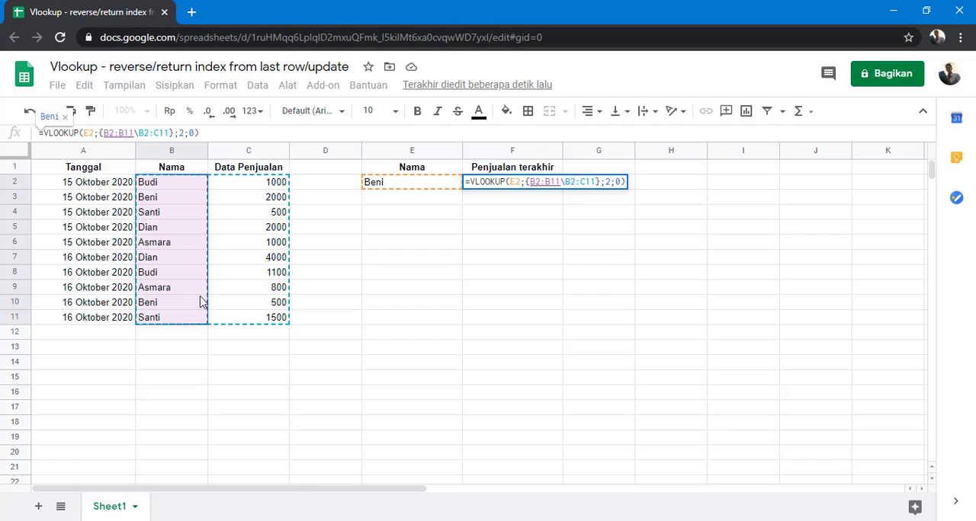
pyautogui.press('Return')
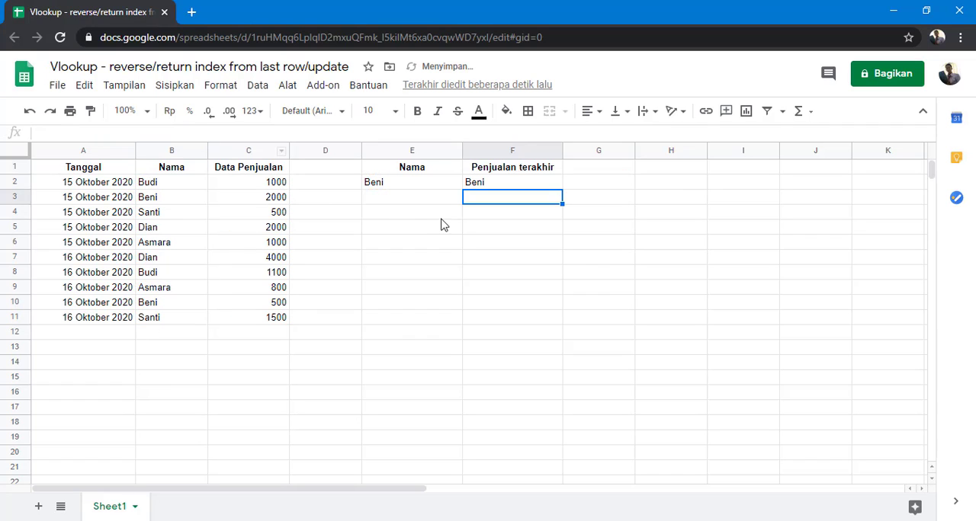
# Change the second range of the array in F2's VLOOKUP to A2:C11 so it includes the date column.
pyautogui.click(485, 185)
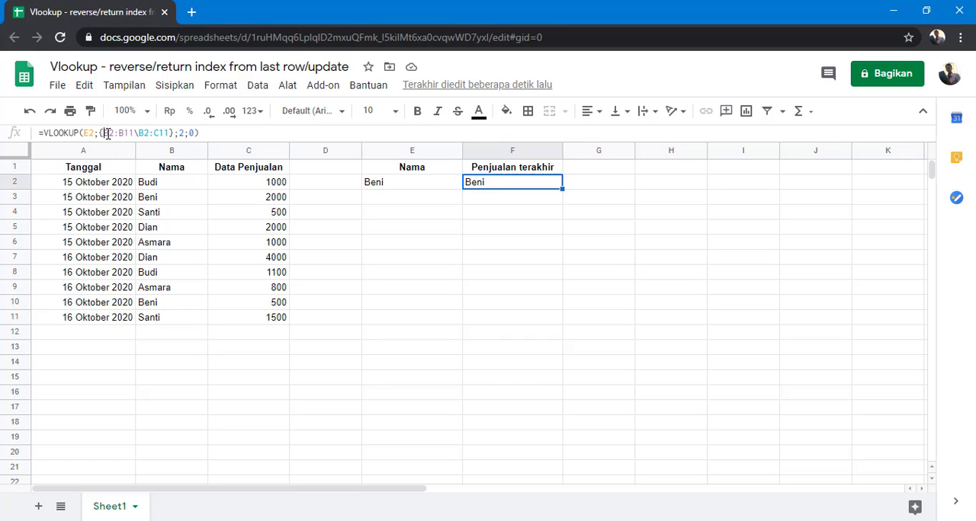
pyautogui.moveTo(107, 133); pyautogui.dragTo(124, 133)
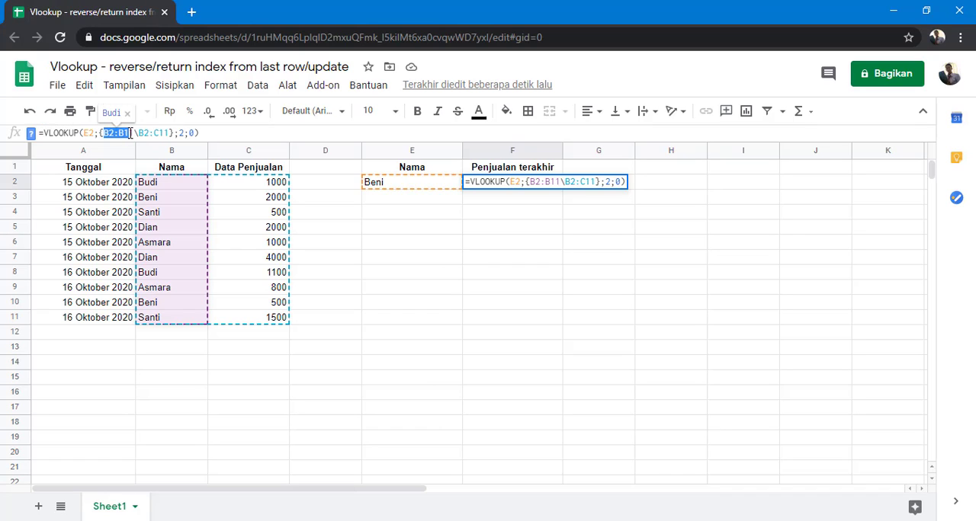
pyautogui.click(148, 134)
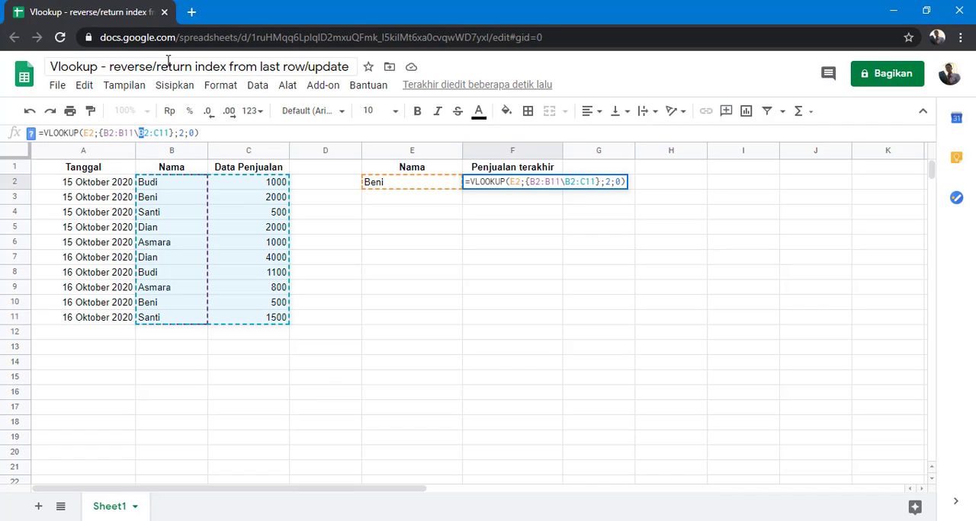
pyautogui.press('Delete')
pyautogui.write('A')
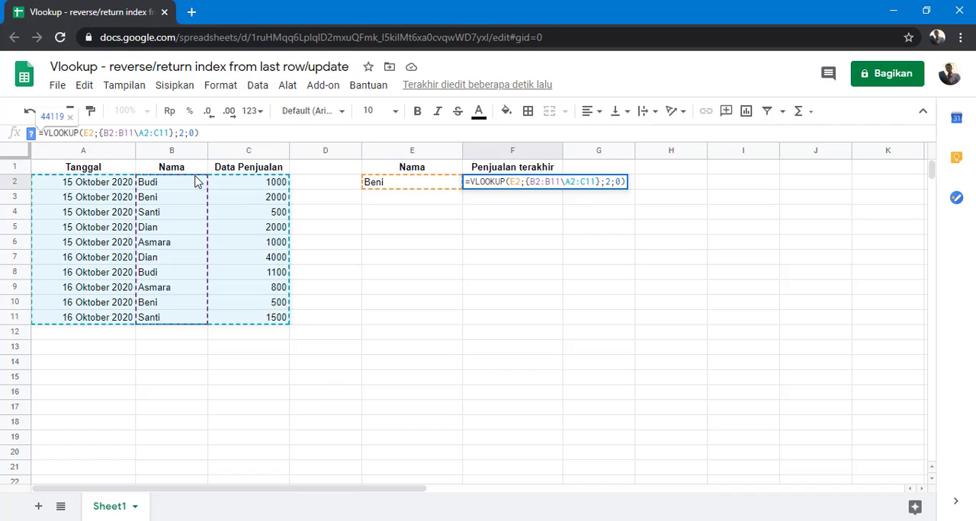
pyautogui.press('Return')
# Set the column index of the VLOOKUP in F2 to 4.
pyautogui.click(515, 187)
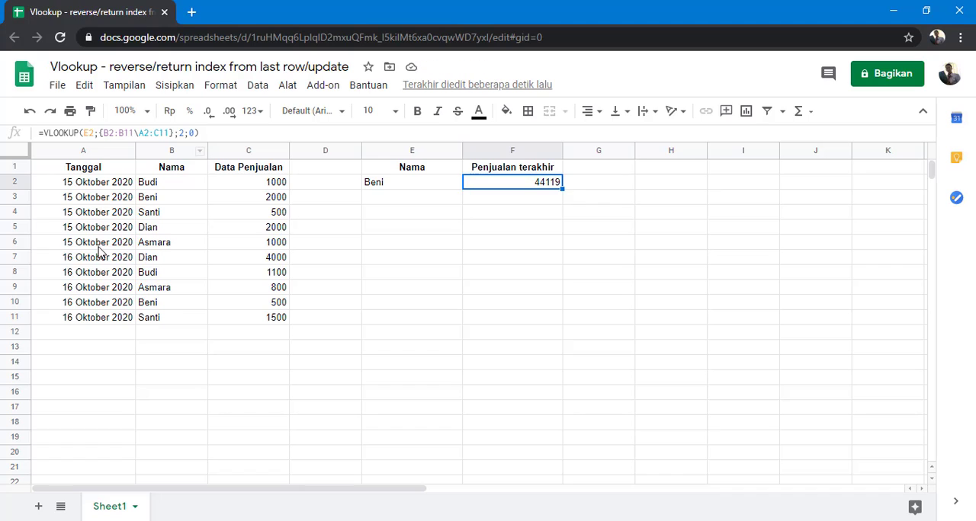
pyautogui.click(182, 133)
pyautogui.doubleClick(182, 133)
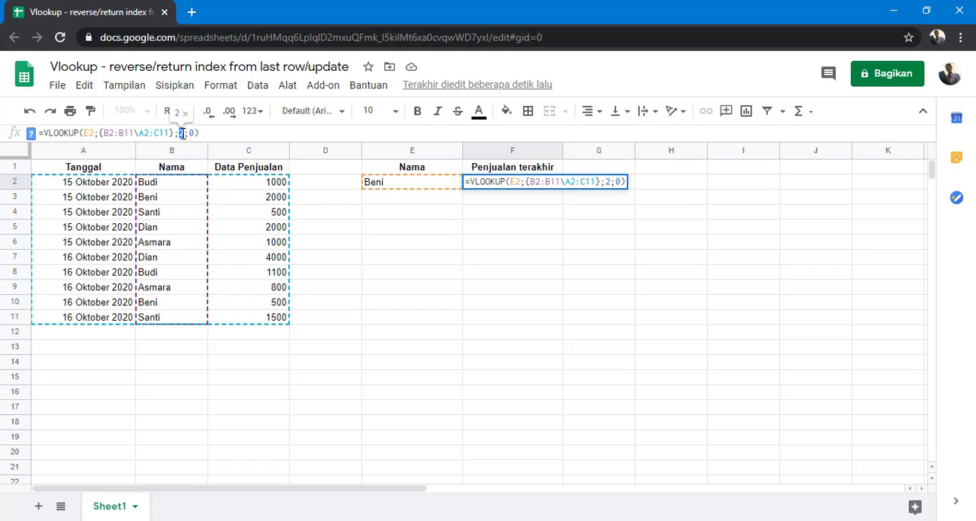
pyautogui.write('4')
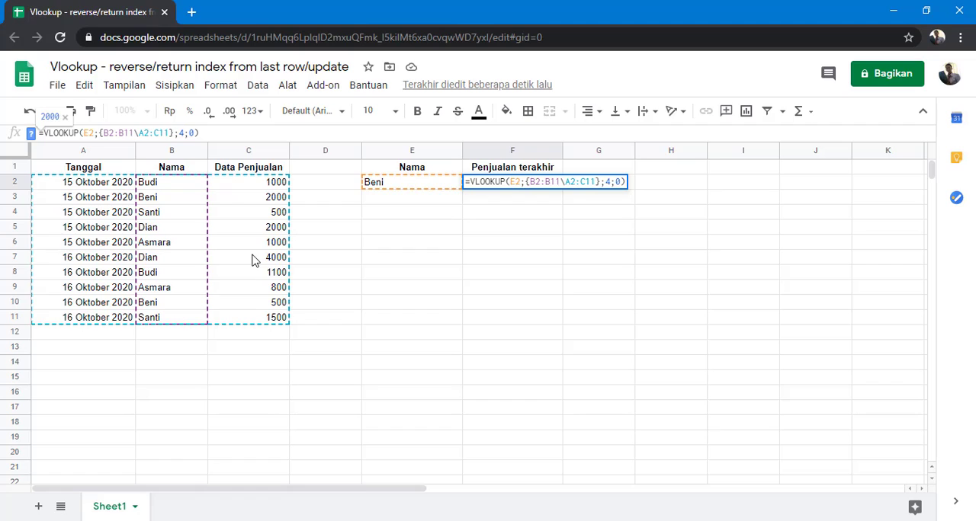
pyautogui.press('Return')
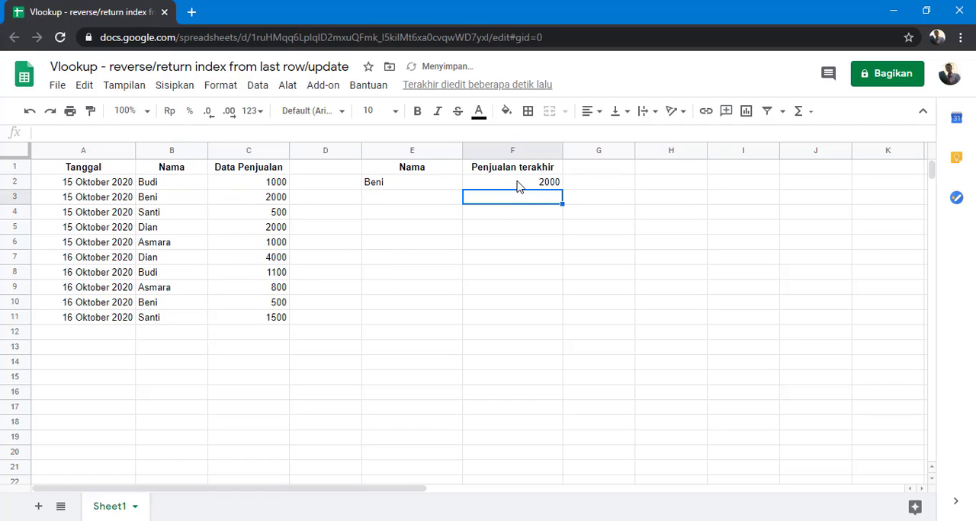
# Extend the ranges in F2's formula to open-ended columns, making it =VLOOKUP(E2:E;{B2:B\A2:C};4;0).
pyautogui.click(518, 186)
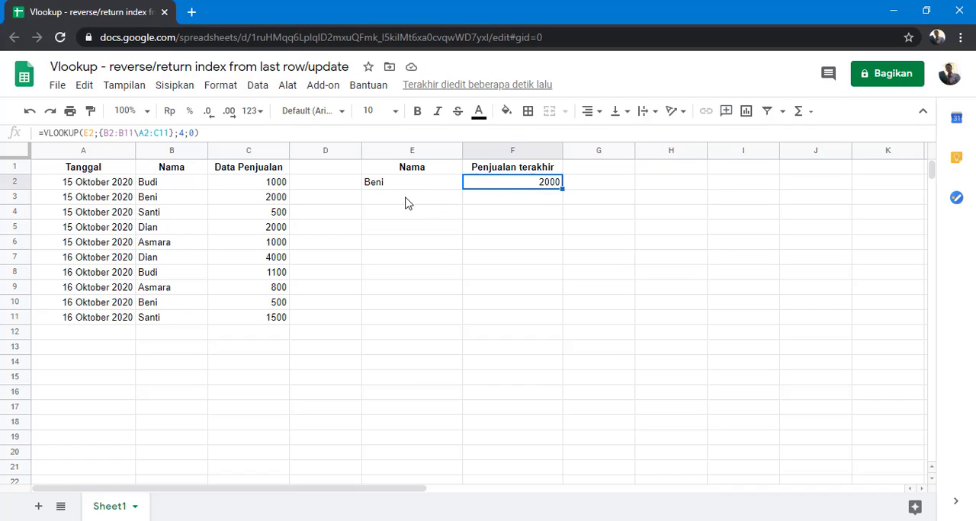
pyautogui.moveTo(412, 204); pyautogui.dragTo(418, 324)
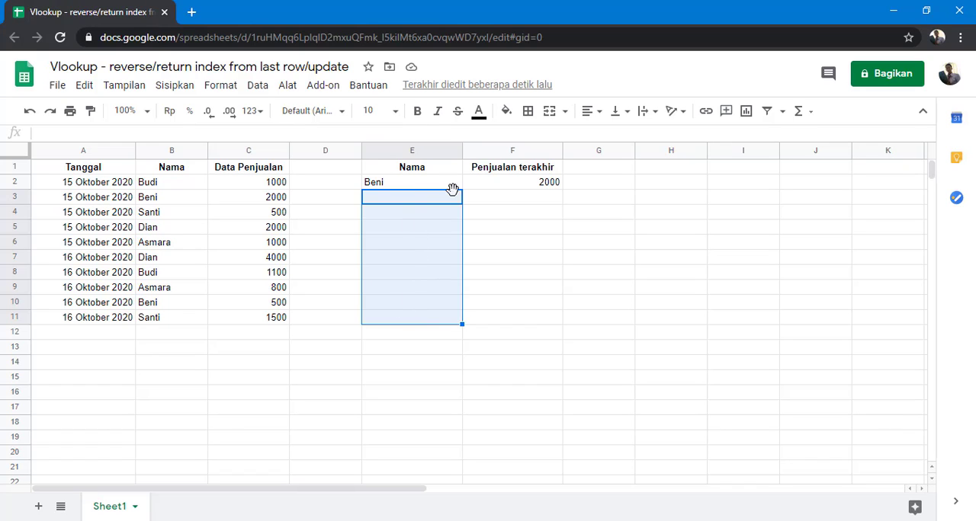
pyautogui.click(533, 202)
pyautogui.click(506, 183)
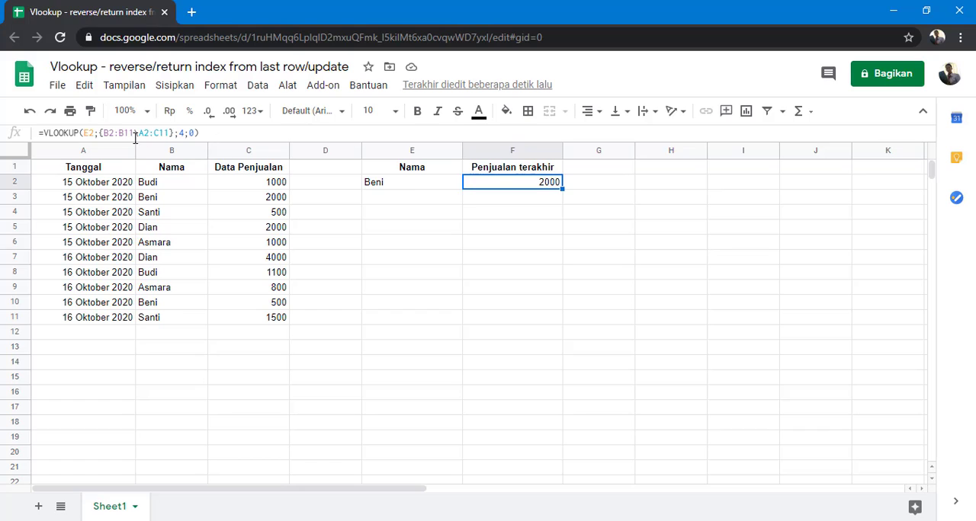
pyautogui.click(93, 134)
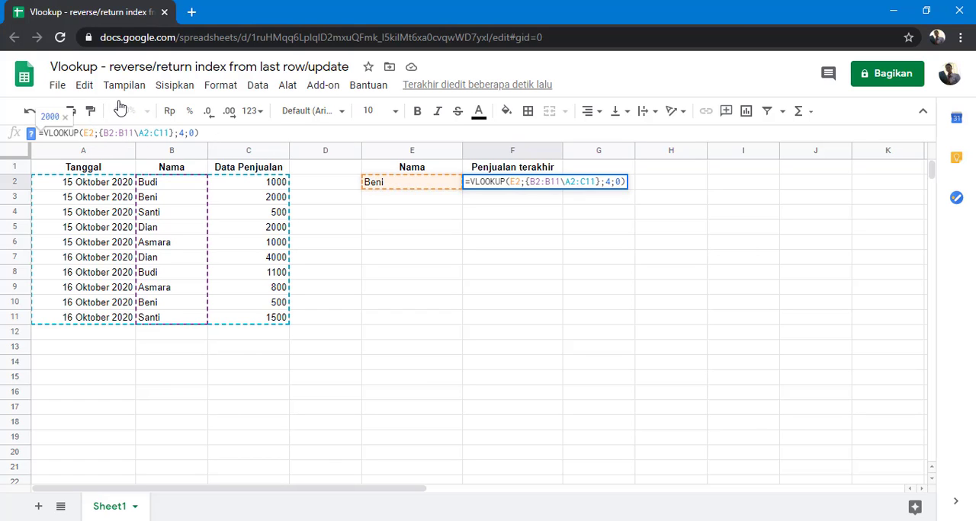
pyautogui.write(':E')
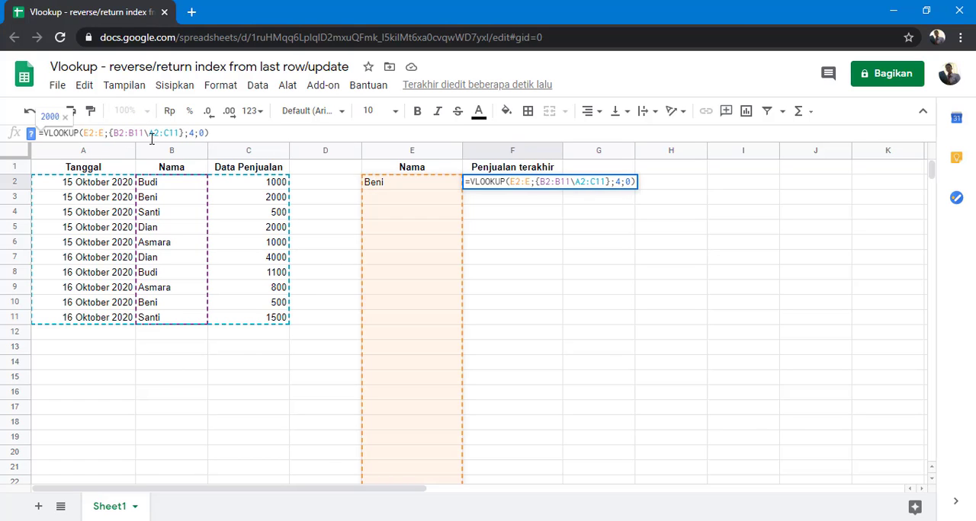
pyautogui.moveTo(144, 134)
pyautogui.mouseDown()
pyautogui.moveTo(136, 133)
pyautogui.moveTo(161, 133)
pyautogui.mouseUp()
pyautogui.press('BackSpace')
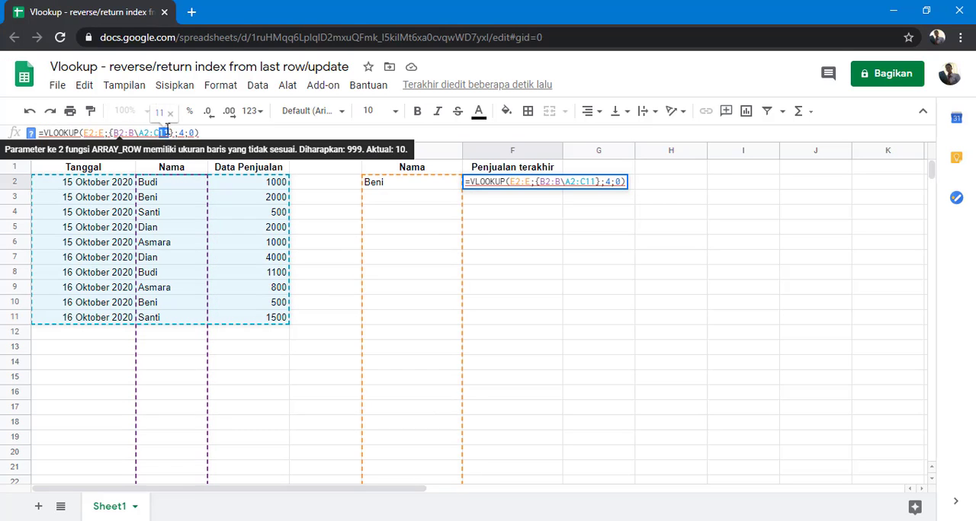
pyautogui.press('BackSpace')
pyautogui.press('Return')
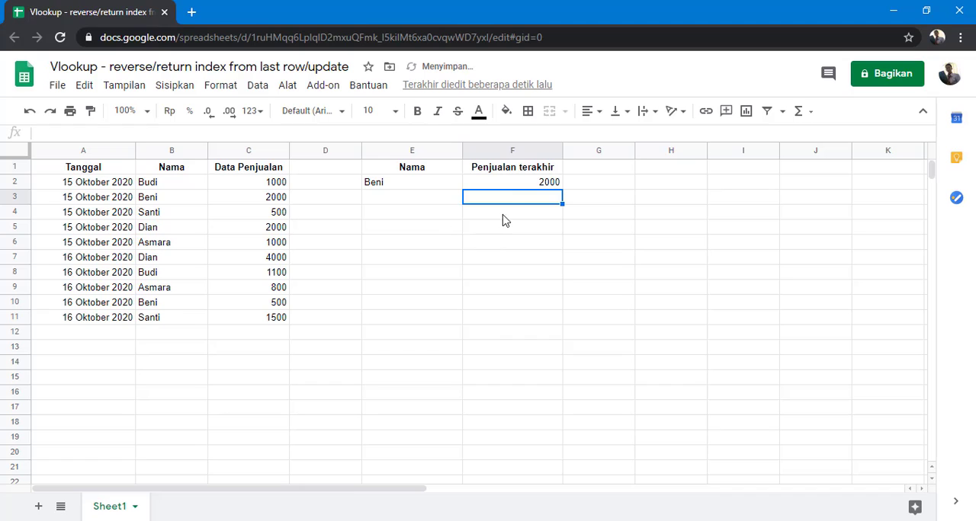
# Wrap the VLOOKUP in F2 in ArrayFormula so it fills the whole Penjualan terakhir column.
pyautogui.click(513, 186)
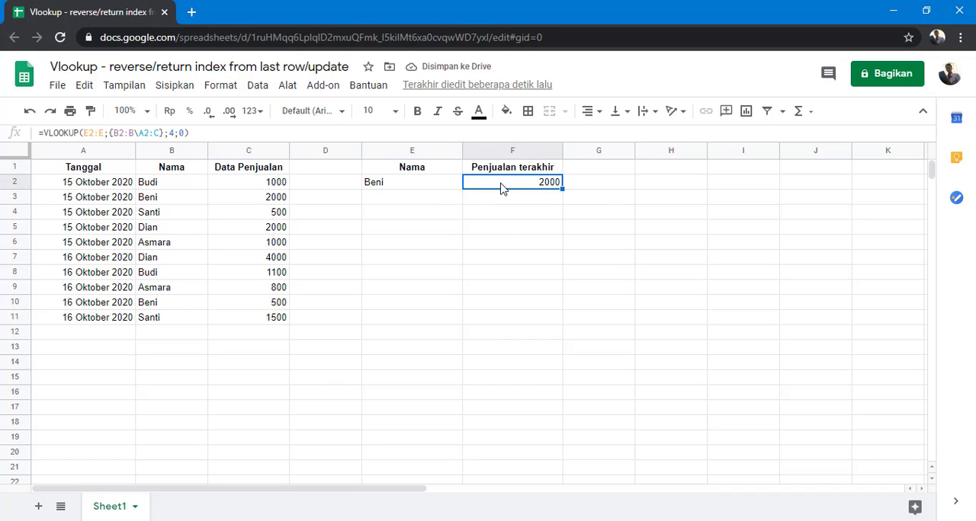
pyautogui.click(224, 137)
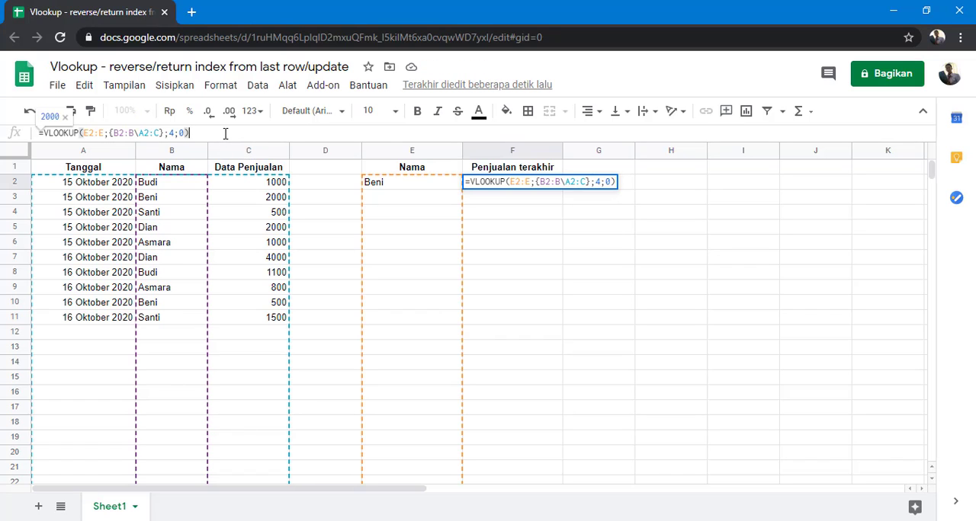
pyautogui.hotkey('ctrl', 'shift', 'Return')
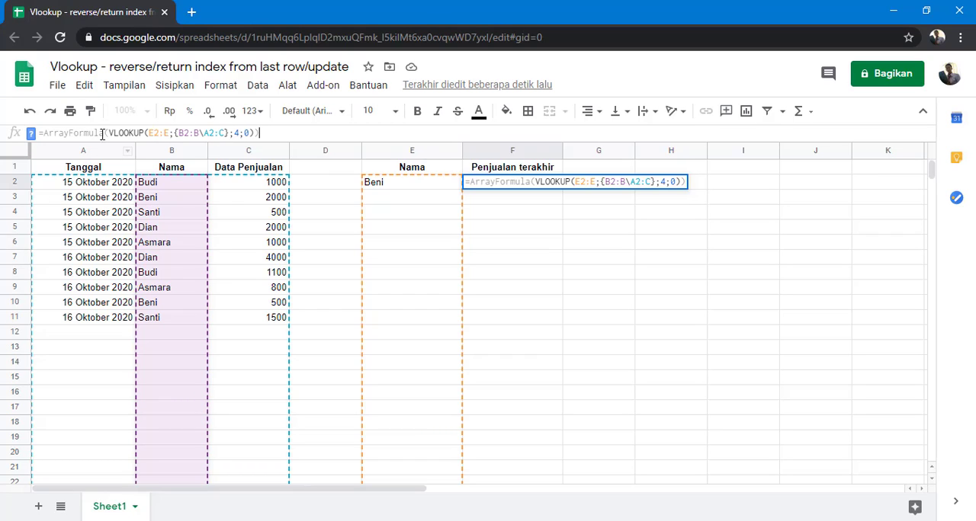
pyautogui.moveTo(95, 133); pyautogui.dragTo(43, 135)
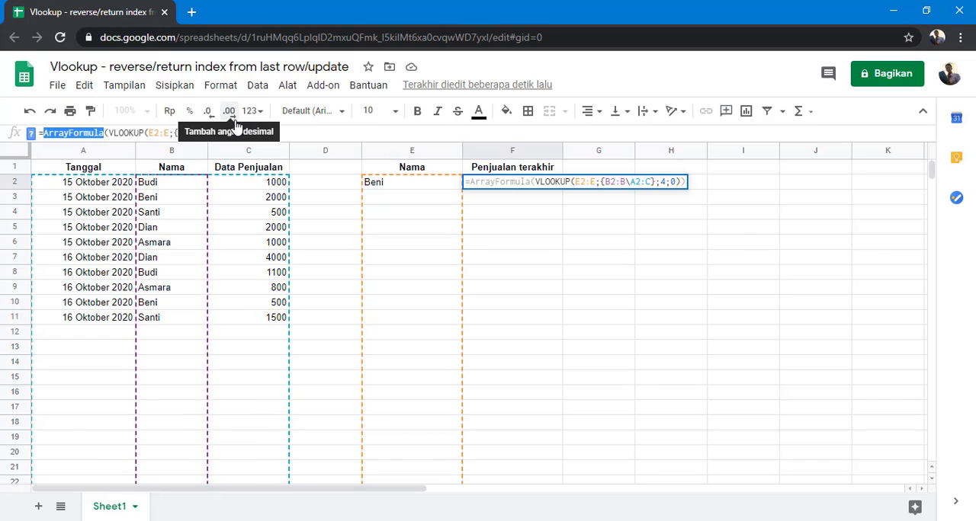
pyautogui.press('Return')
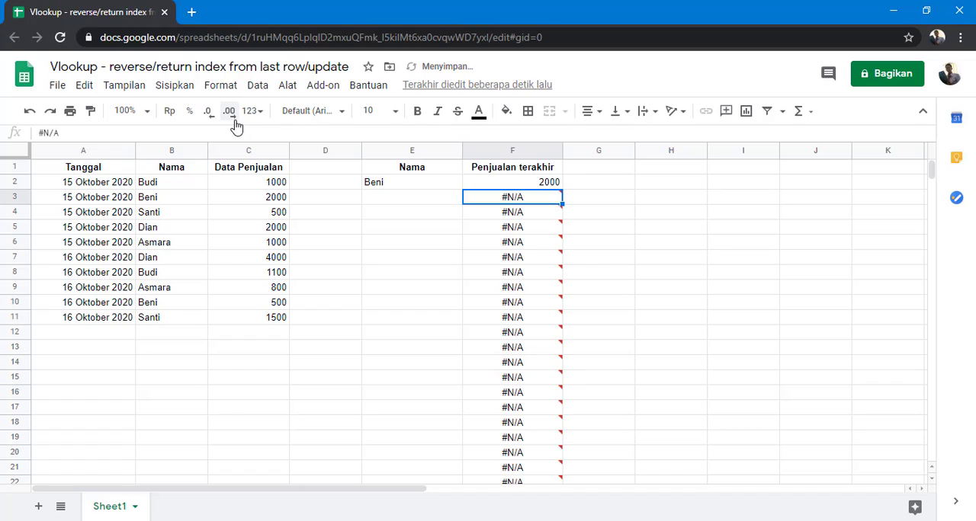
# Wrap the VLOOKUP inside F2's ArrayFormula in IFNA to blank the errors for rows without a name.
pyautogui.moveTo(518, 202)
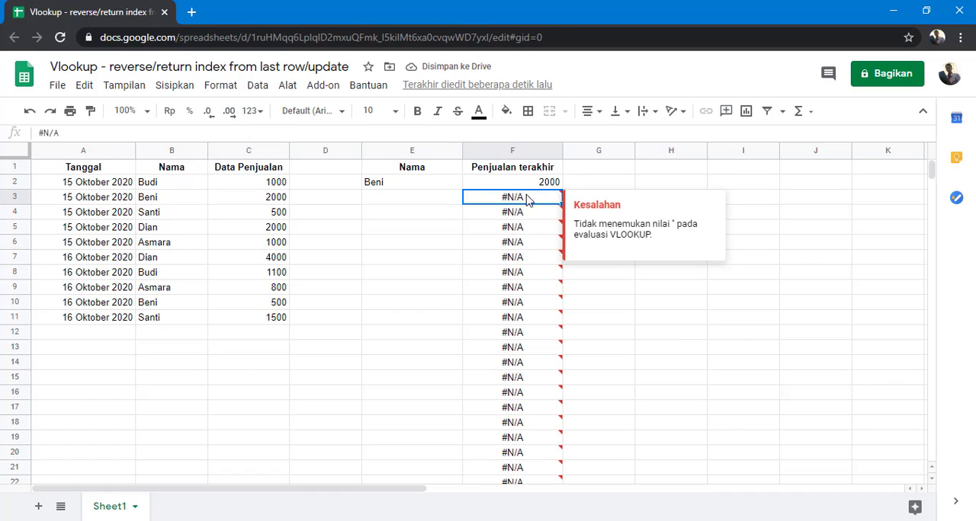
pyautogui.click(423, 202)
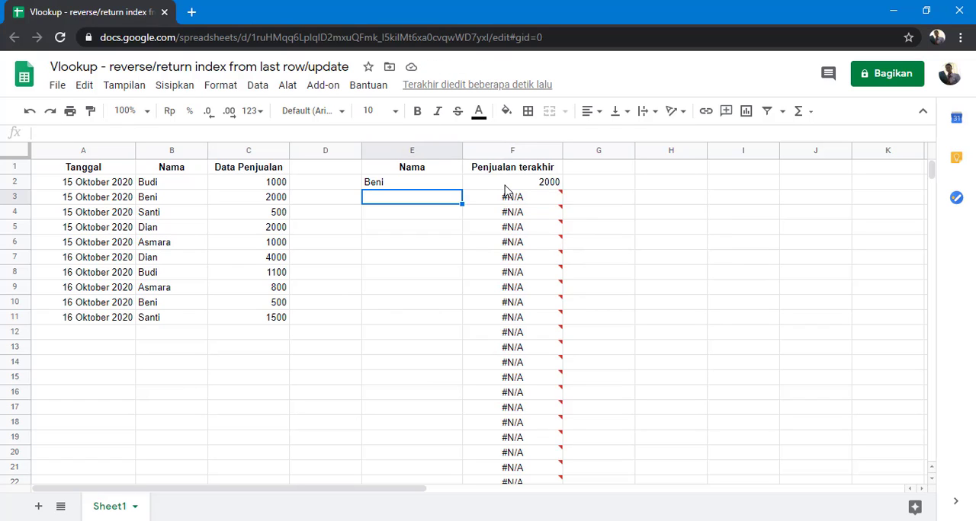
pyautogui.click(505, 185)
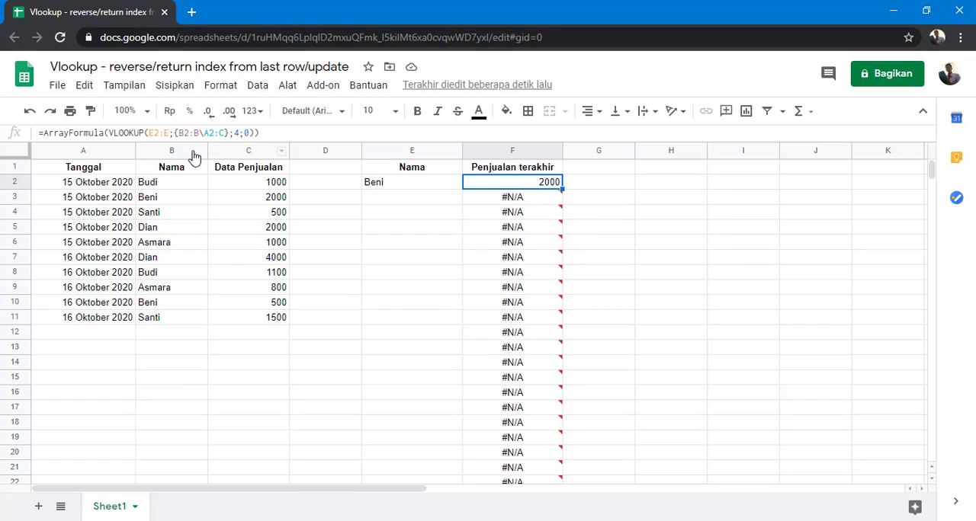
pyautogui.click(109, 132)
pyautogui.write('ifna')
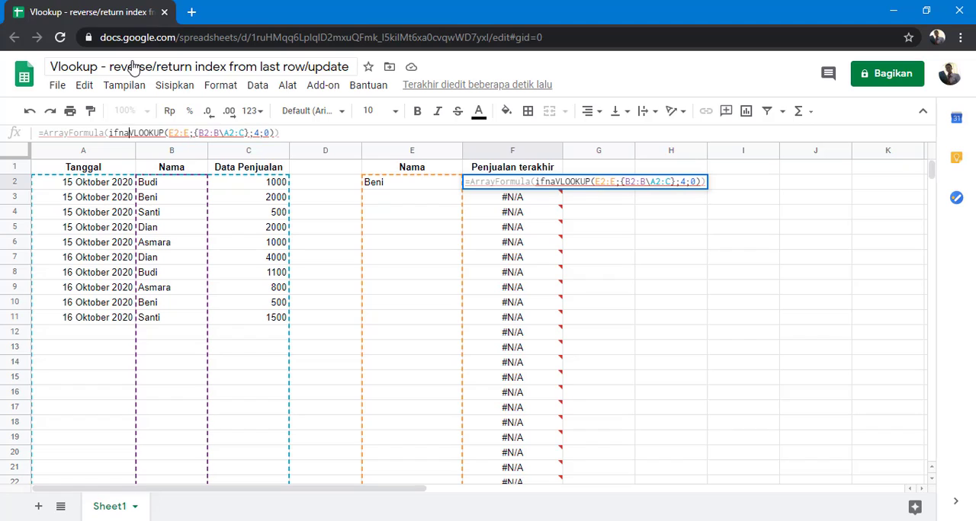
pyautogui.write('(')
pyautogui.press('Return')
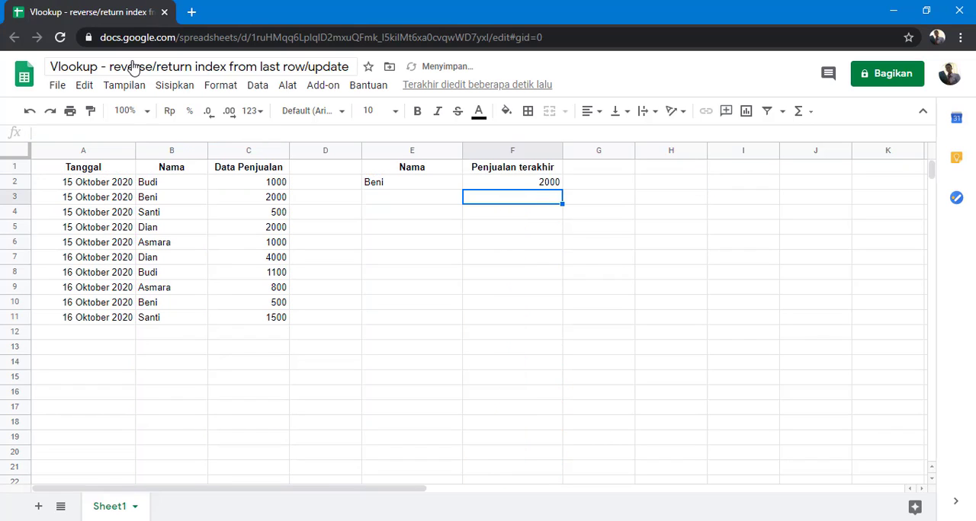
# Enter the name from cell B4 in E3 and compare the lookup result with the sales in C4.
pyautogui.click(381, 200)
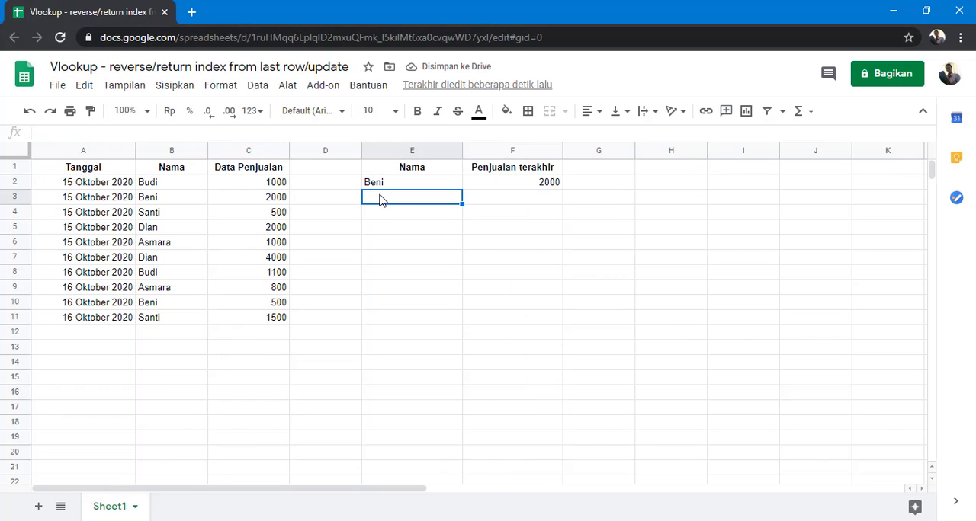
pyautogui.write('Santi')
pyautogui.press('Return')
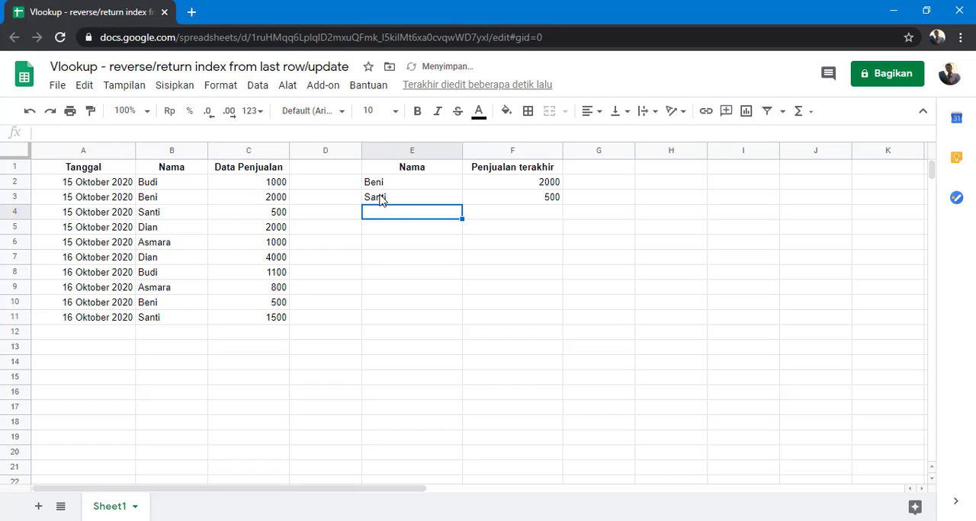
pyautogui.click(236, 215)
pyautogui.click(405, 244)
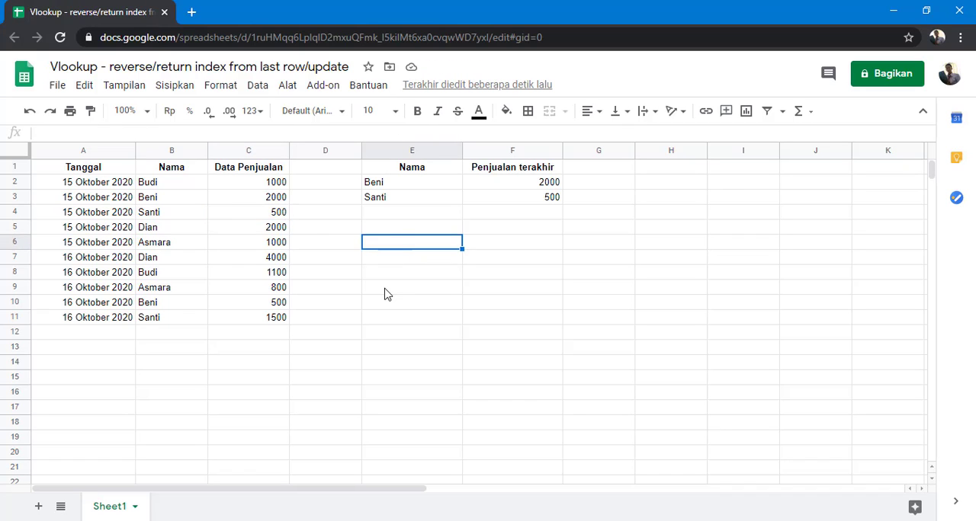
# Enter the name from cell B5 in E6 and compare the lookup result in F6 with the sales in C5.
pyautogui.write('Dian')
pyautogui.press('Return')
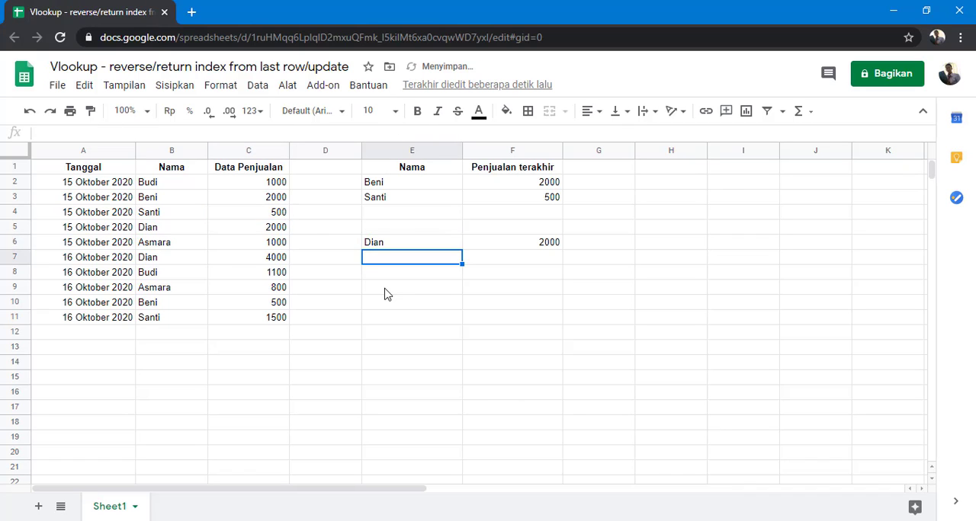
pyautogui.click(531, 251)
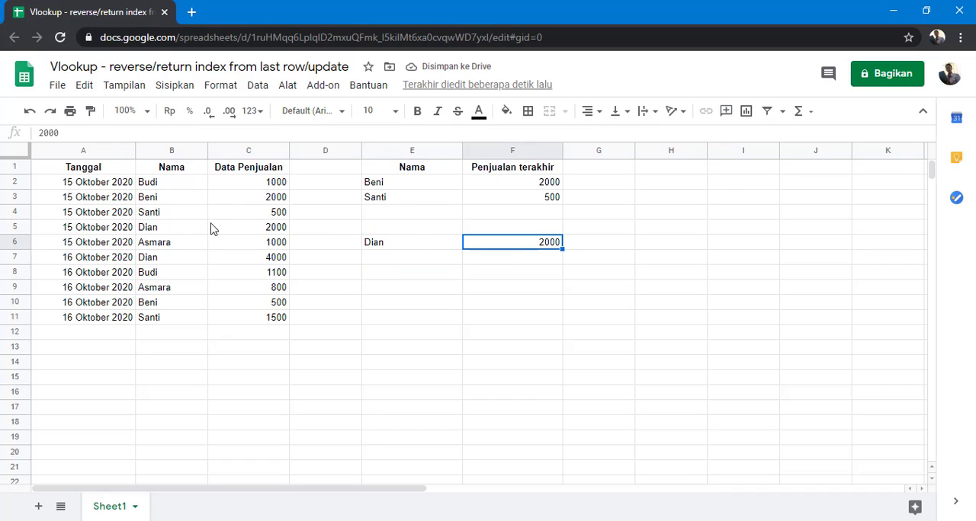
pyautogui.moveTo(190, 231); pyautogui.dragTo(248, 231)
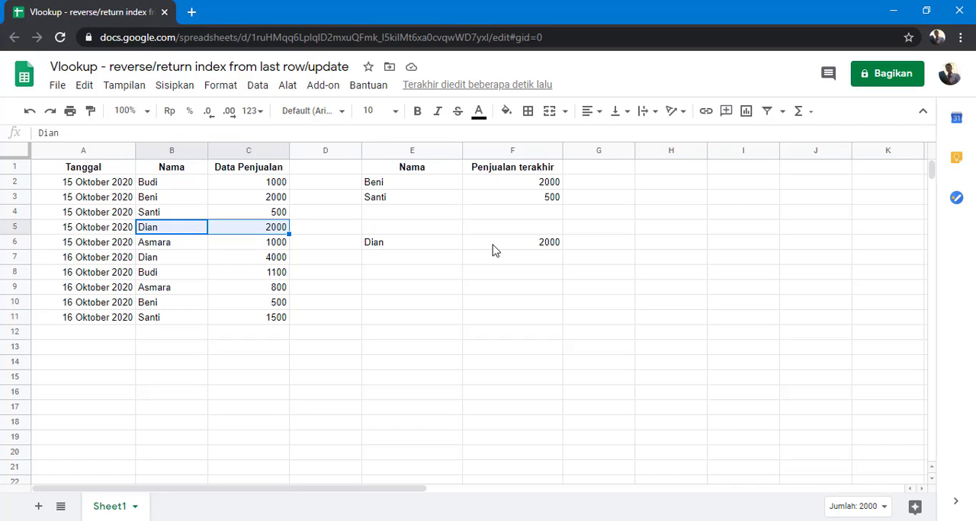
# Clear the test names from the range E3:F6, leaving only the first lookup row.
pyautogui.moveTo(493, 248); pyautogui.dragTo(444, 208)
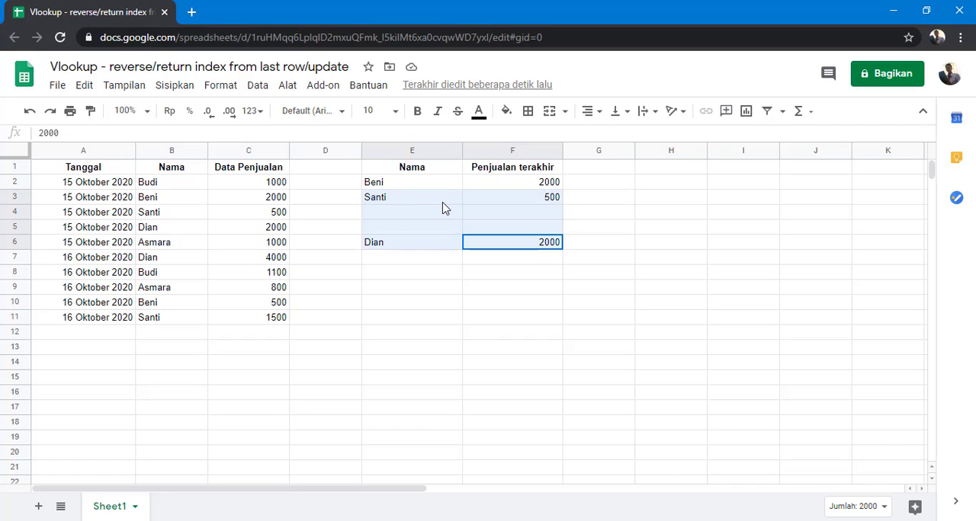
pyautogui.press('Delete')
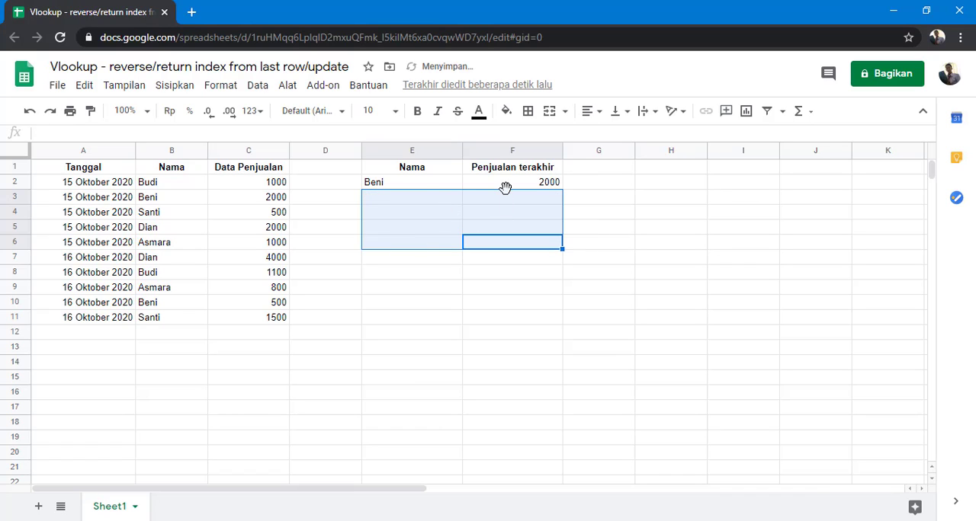
# Compare the sales in rows 3 and 10 for the person named in E2.
pyautogui.click(427, 190)
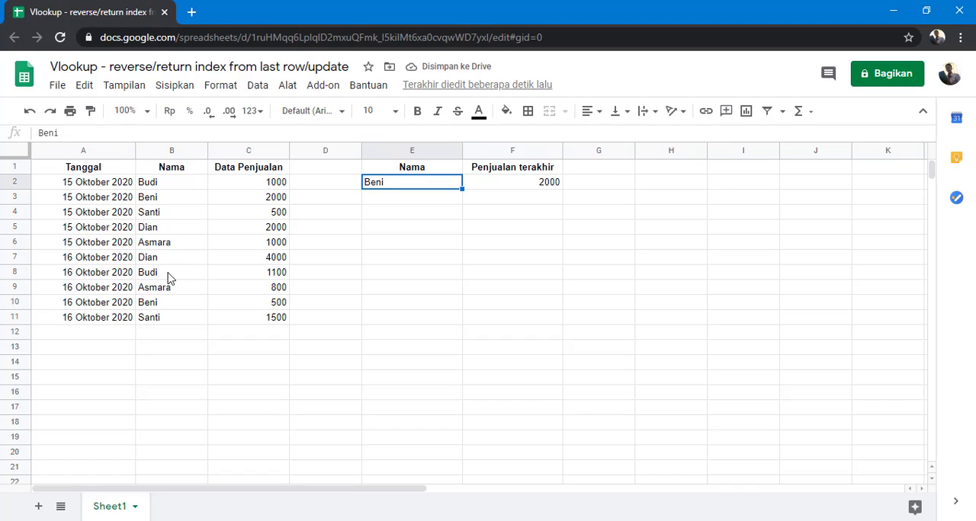
pyautogui.click(169, 306)
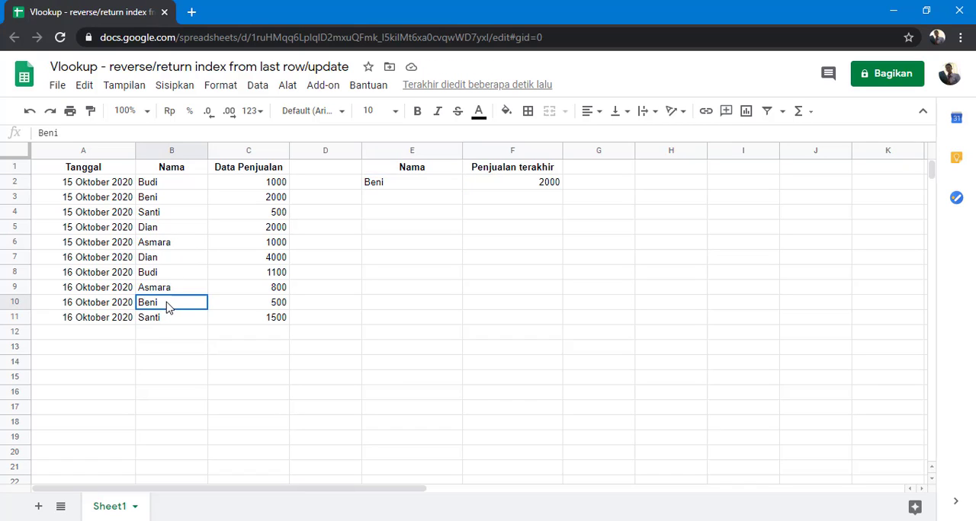
pyautogui.click(249, 307)
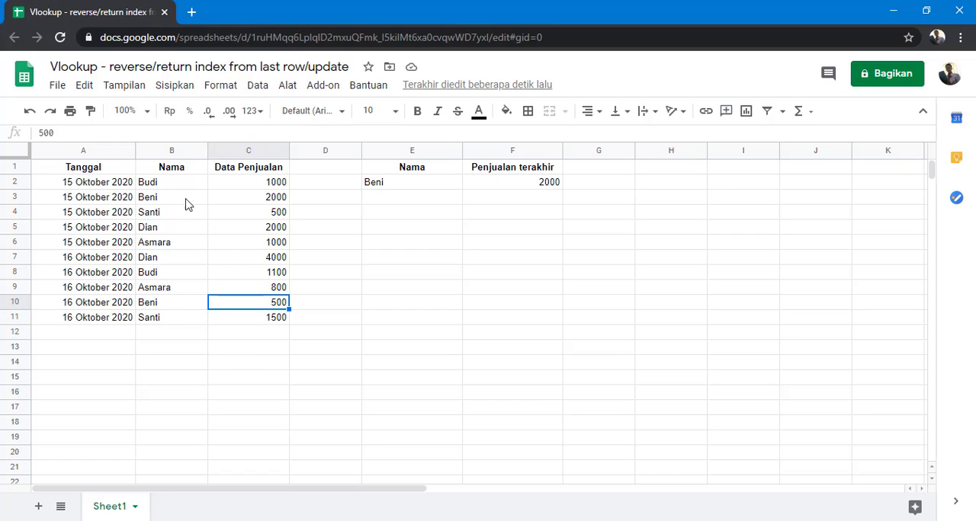
pyautogui.moveTo(179, 201); pyautogui.dragTo(232, 208)
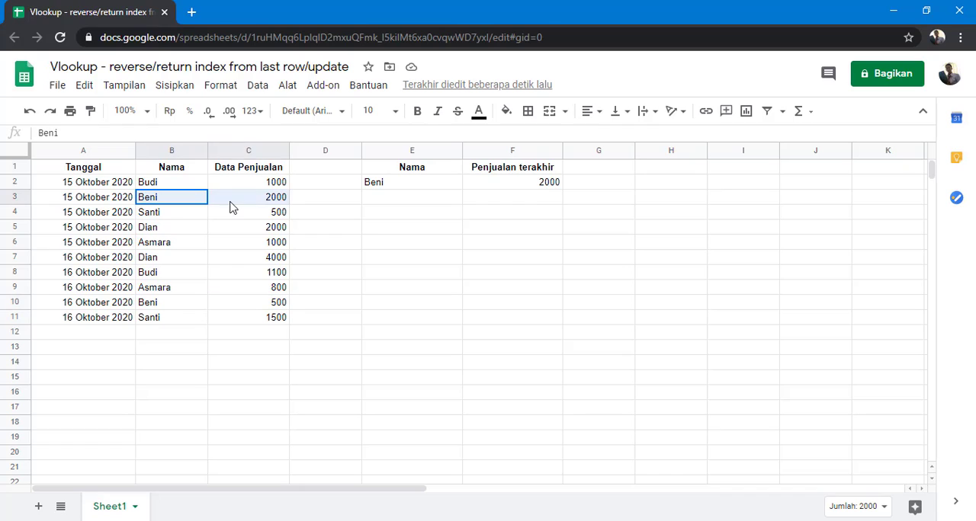
# Insert an opening sort( before the {B2:B\A2:C} array in F2's formula and read the SORT syntax help.
pyautogui.click(500, 186)
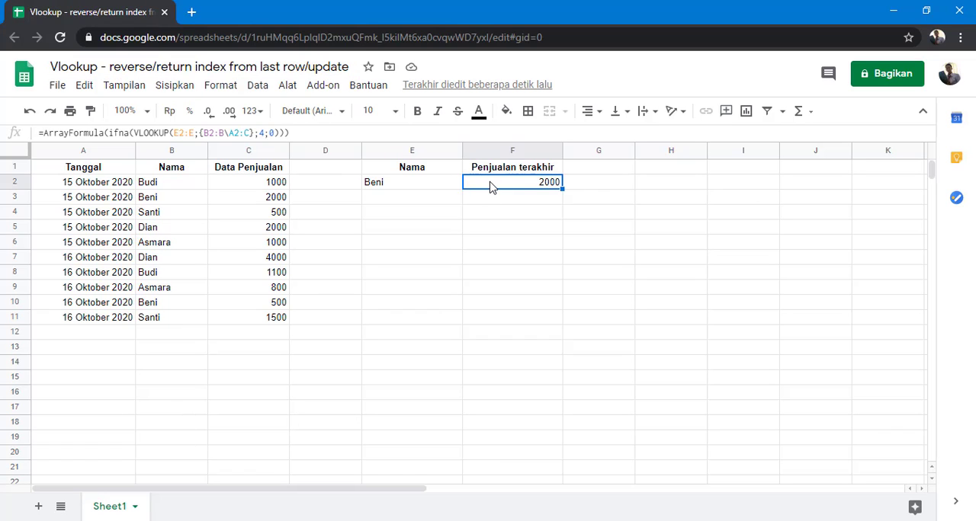
pyautogui.click(201, 133)
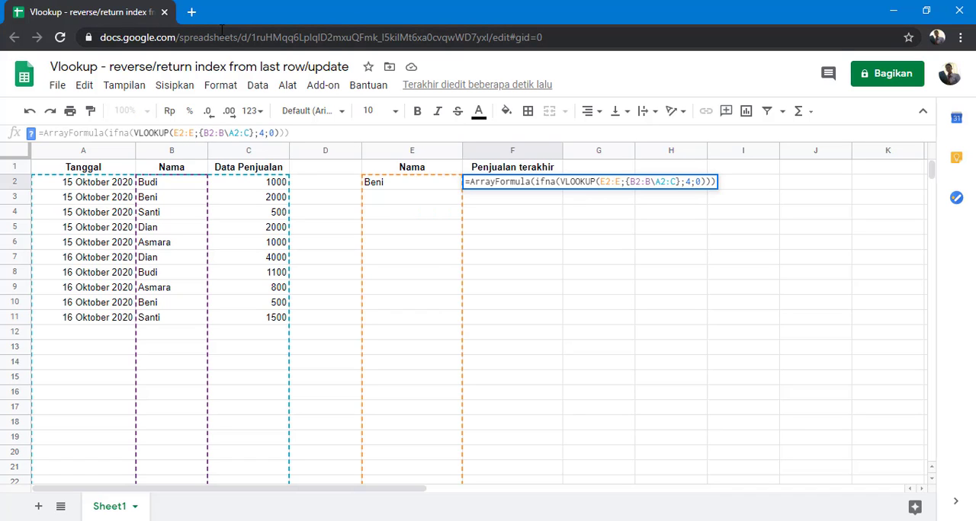
pyautogui.write('sort')
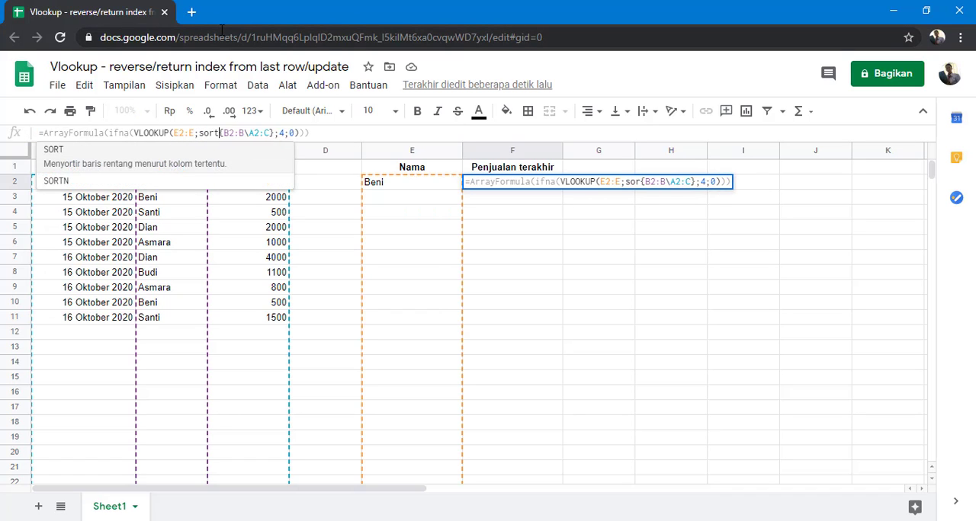
pyautogui.write('(')
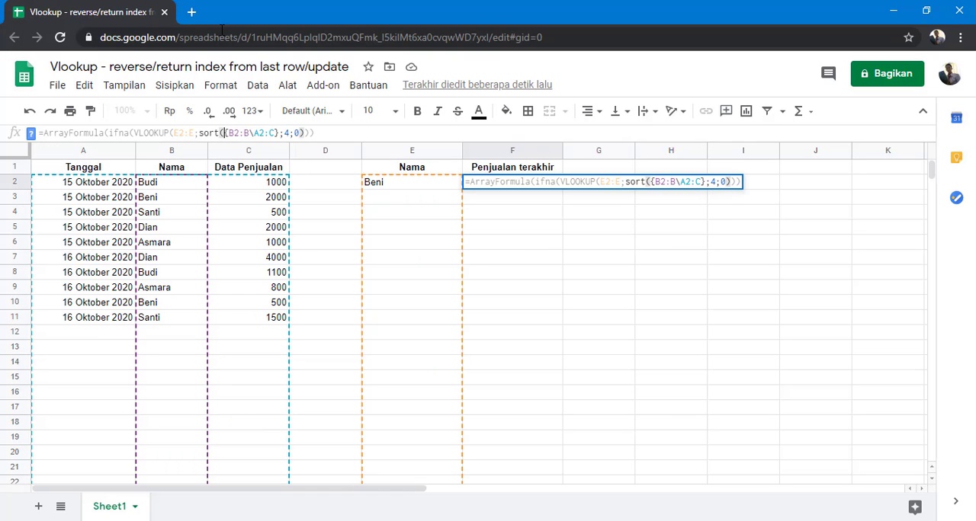
pyautogui.click(31, 133)
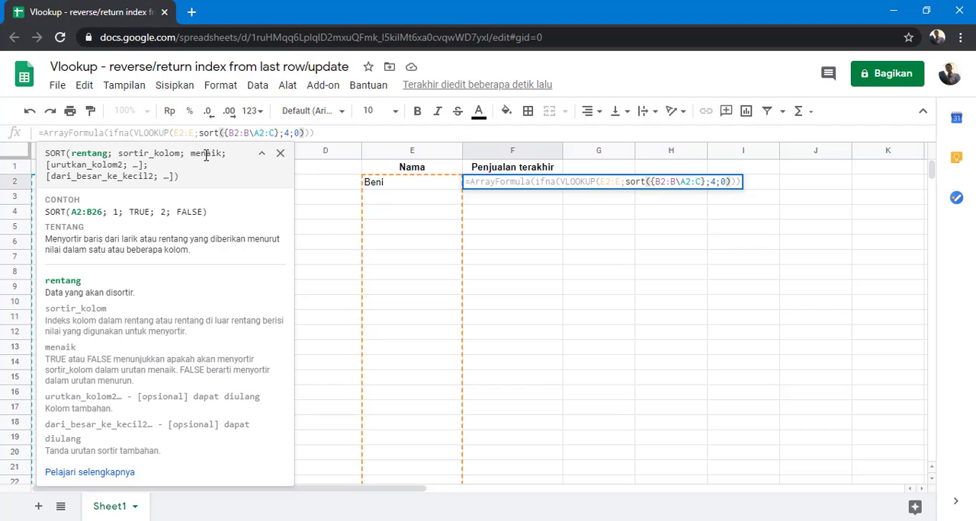
pyautogui.click(281, 156)
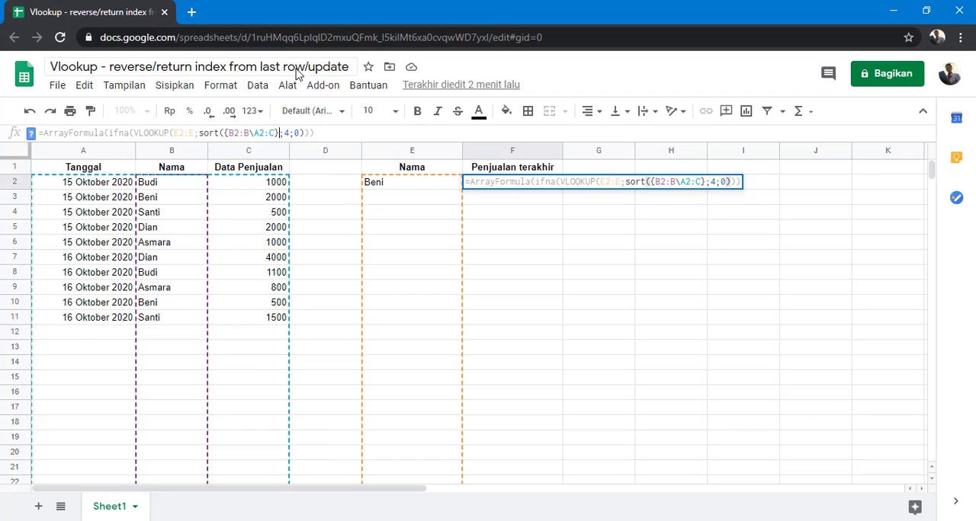
# Complete the SORT in F2 by column 2 in descending order, making it sort({B2:B\A2:C};2;false) inside the VLOOKUP.
pyautogui.write(';2')
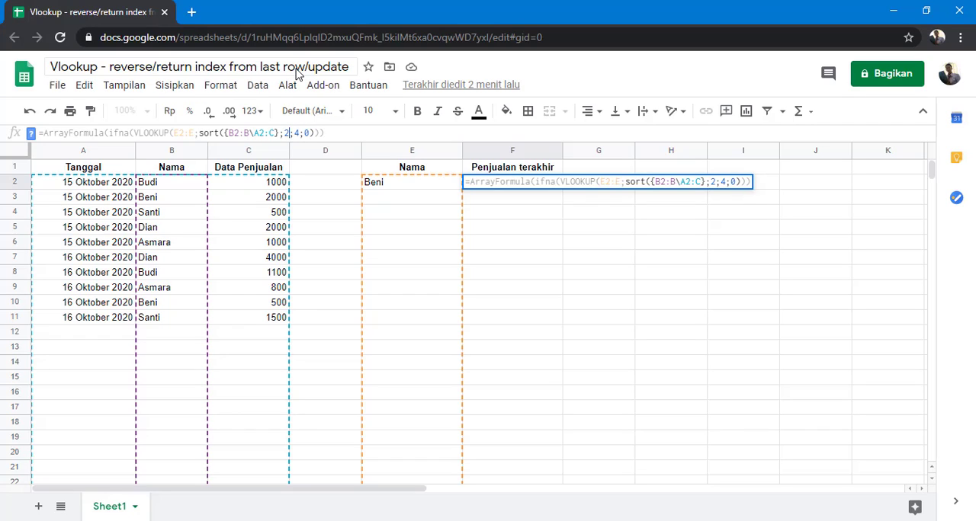
pyautogui.write(';false')
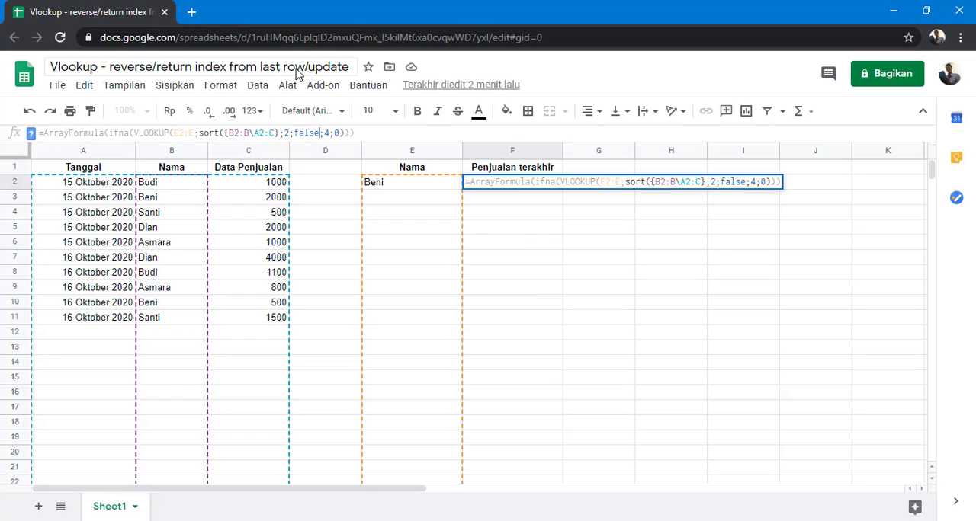
pyautogui.write(')')
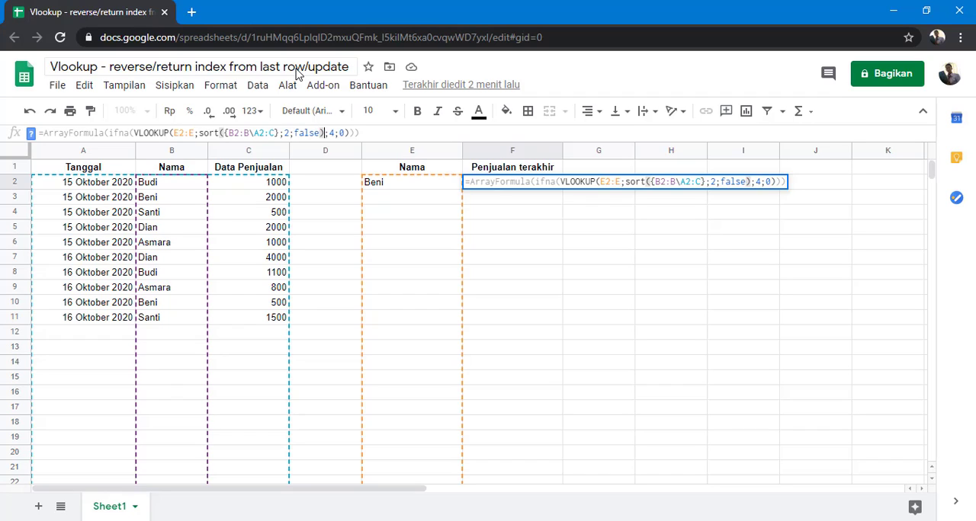
pyautogui.press('Return')
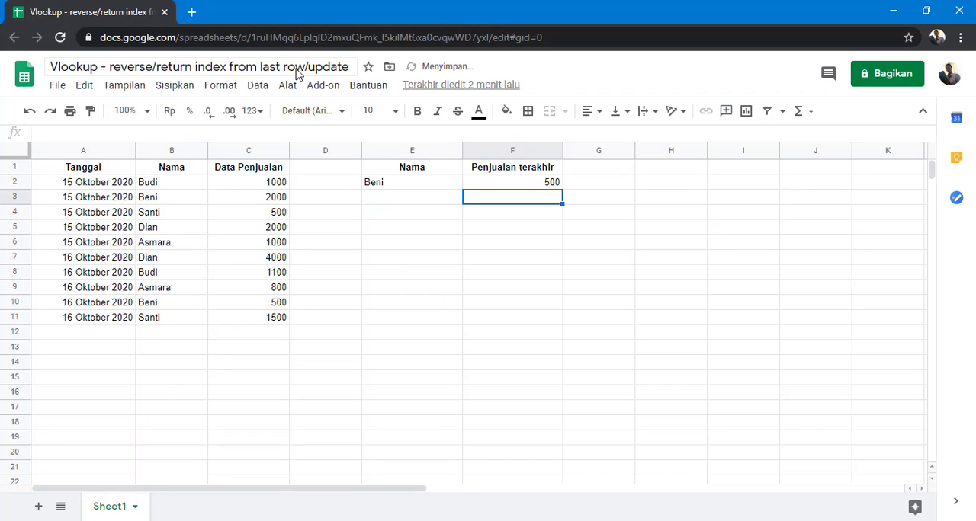
# Check F2's lookup result against that person's sales in rows 3 and 10.
pyautogui.click(390, 183)
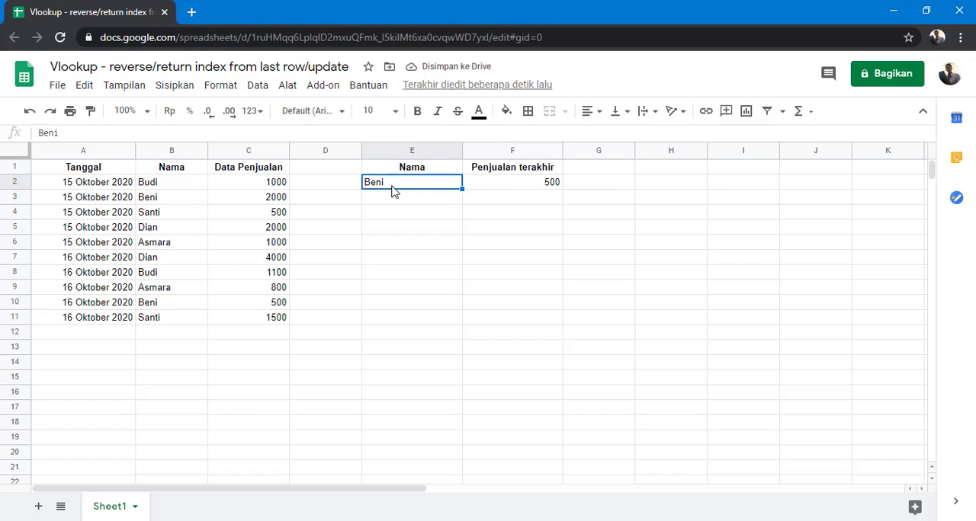
pyautogui.click(505, 184)
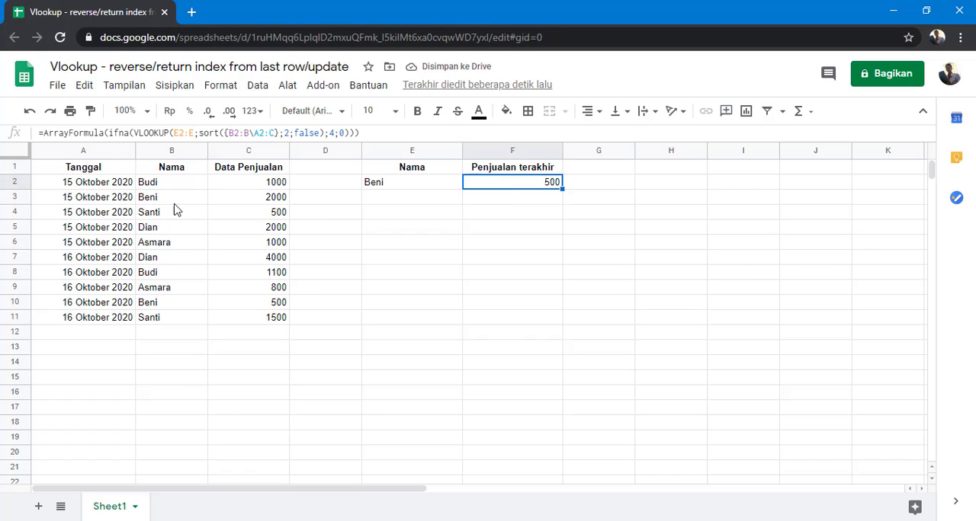
pyautogui.moveTo(168, 201); pyautogui.dragTo(246, 207)
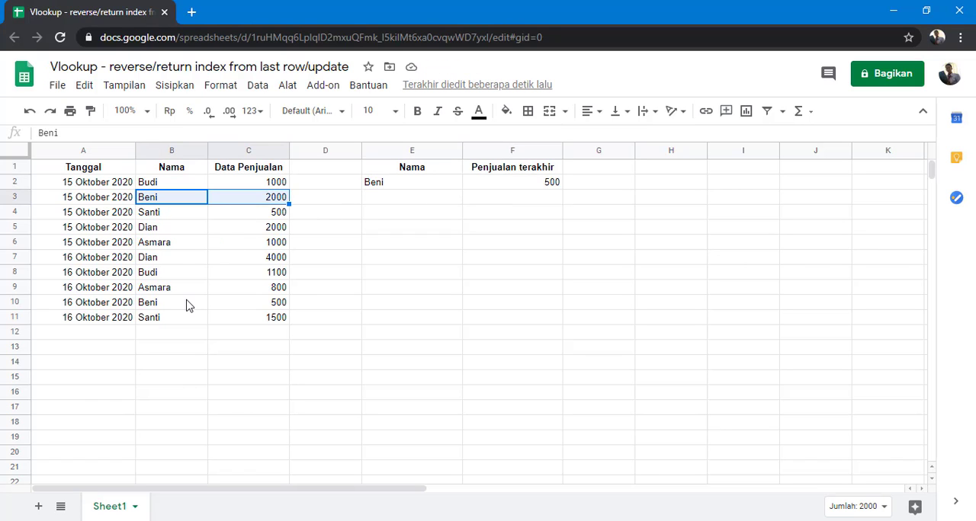
pyautogui.moveTo(182, 307); pyautogui.dragTo(251, 306)
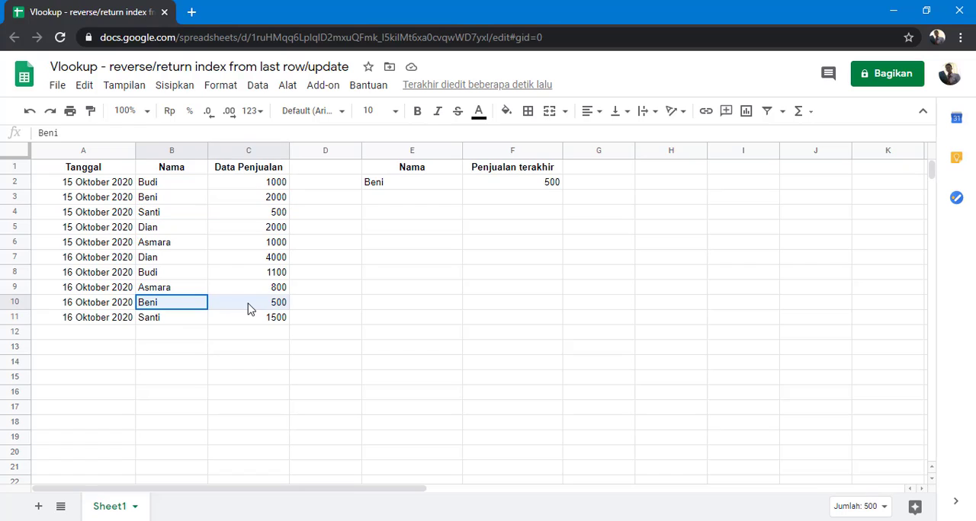
# Compare the sales in C2 and C8, and enter the name from B2 in E3 to test the lookup.
pyautogui.click(431, 205)
pyautogui.moveTo(182, 190); pyautogui.dragTo(238, 192)
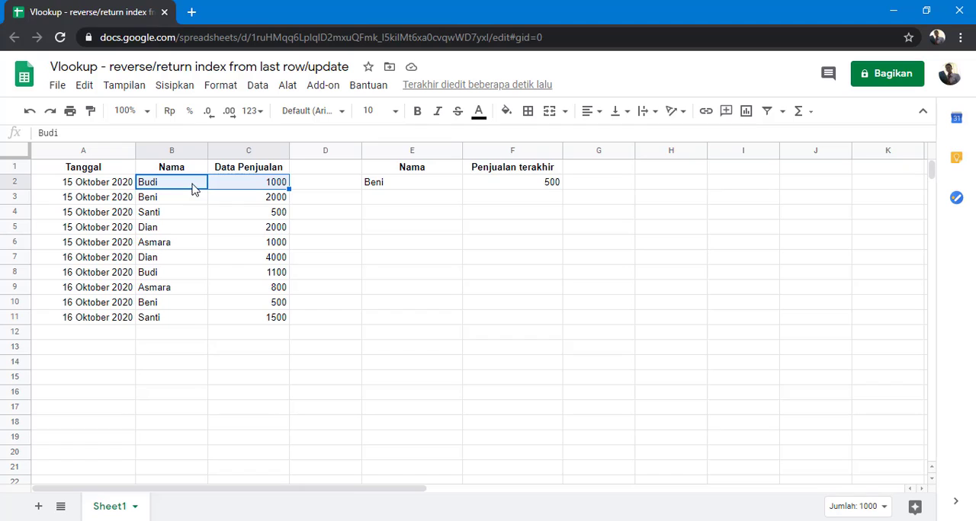
pyautogui.click(250, 191)
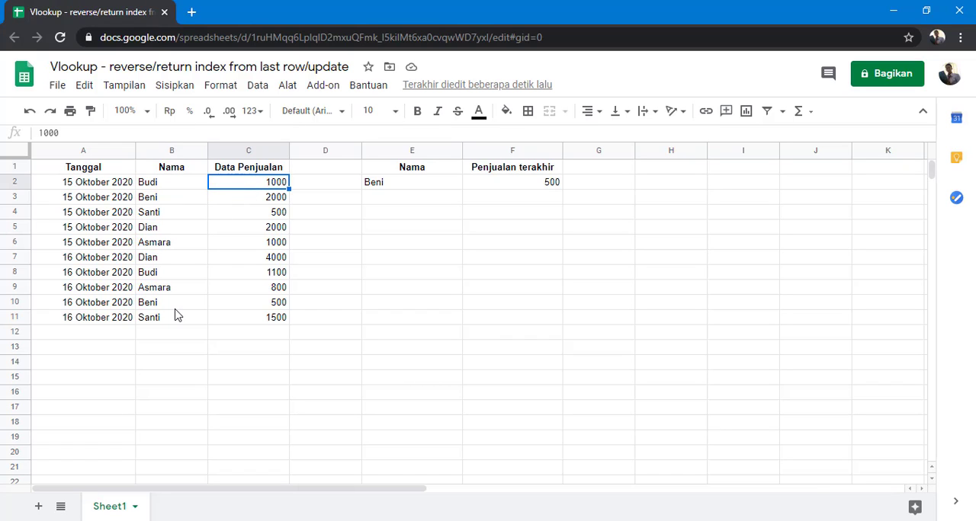
pyautogui.moveTo(181, 273); pyautogui.dragTo(236, 275)
pyautogui.click(391, 198)
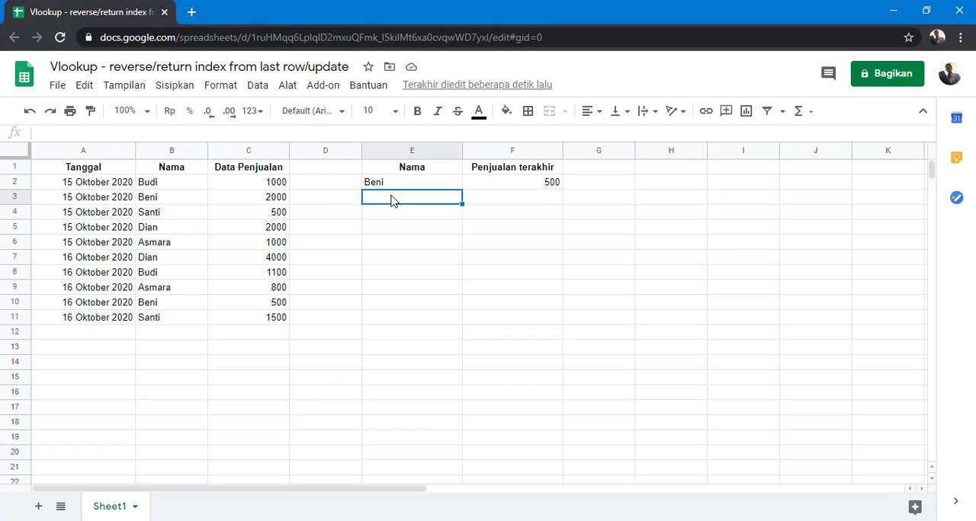
pyautogui.write('Bud')
pyautogui.press('Return')
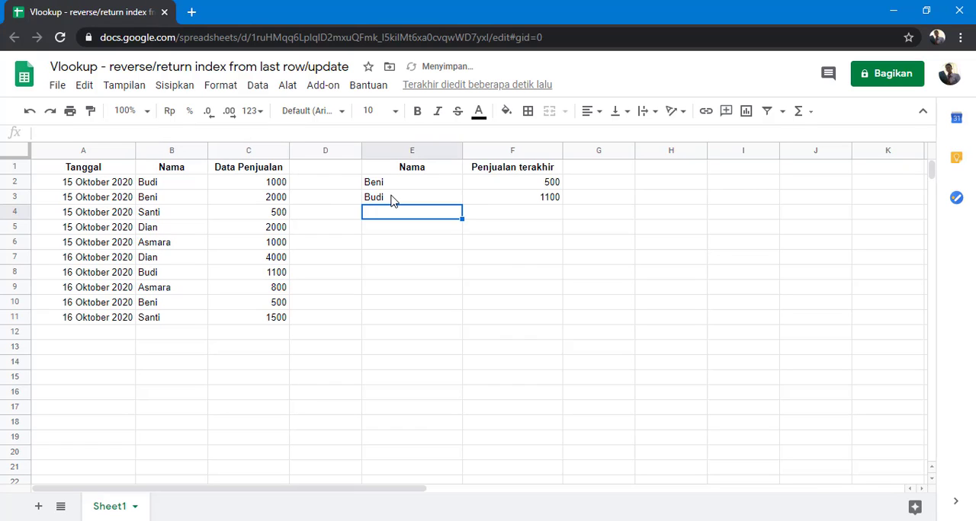
# Compare the sales in rows 4 and 11, and enter the name from B4 in E4 to test the lookup.
pyautogui.moveTo(191, 318); pyautogui.dragTo(228, 319)
pyautogui.moveTo(168, 214); pyautogui.dragTo(251, 218)
pyautogui.moveTo(185, 320); pyautogui.dragTo(251, 320)
pyautogui.click(387, 218)
pyautogui.write('Santi')
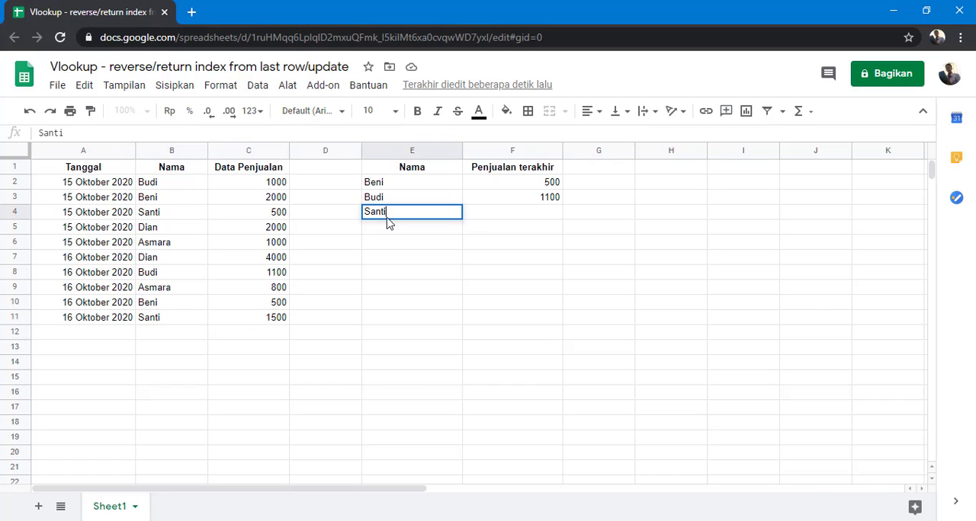
pyautogui.press('Return')
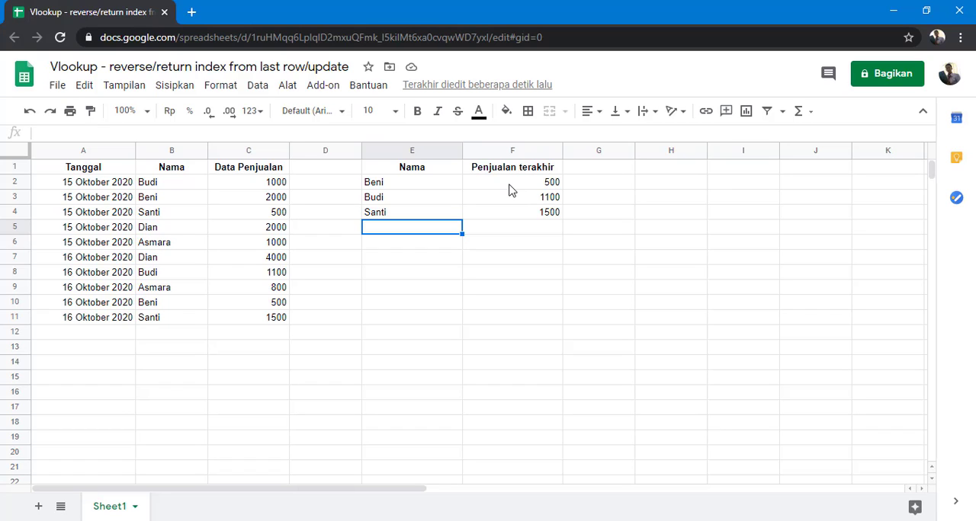
# Review F2's formula and compare the first and last sales entries in C2 and C8 for the person in B2.
pyautogui.click(510, 184)
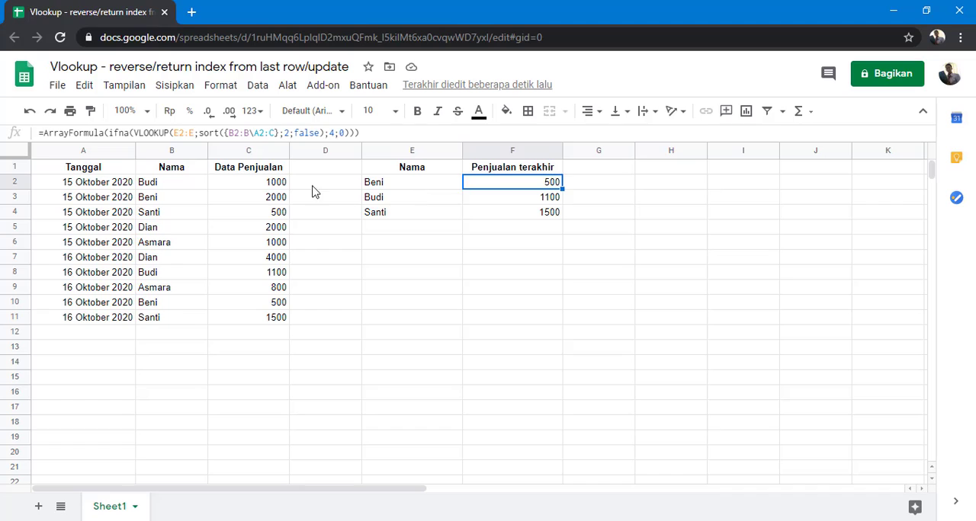
pyautogui.click(186, 190)
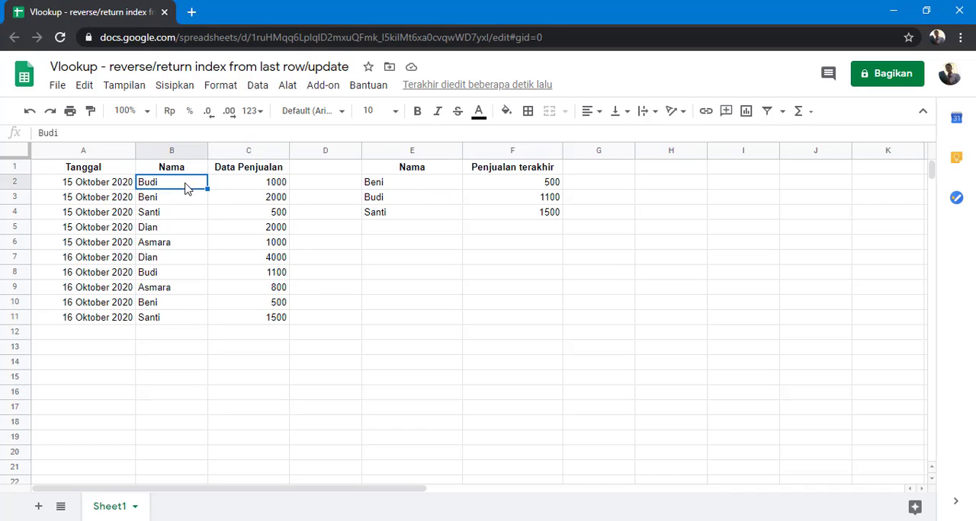
pyautogui.click(269, 188)
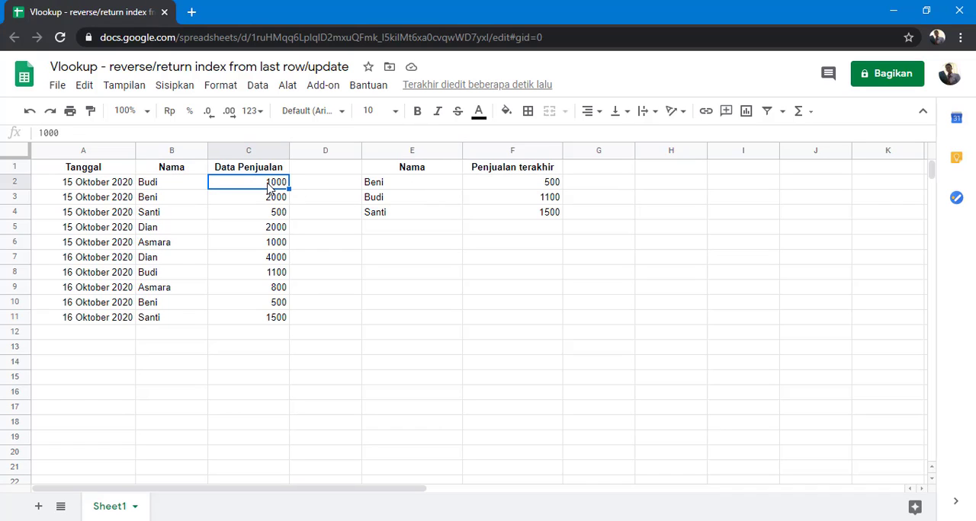
pyautogui.click(259, 278)
# Change the SORT order argument in F2's formula to true for ascending dates.
pyautogui.click(533, 189)
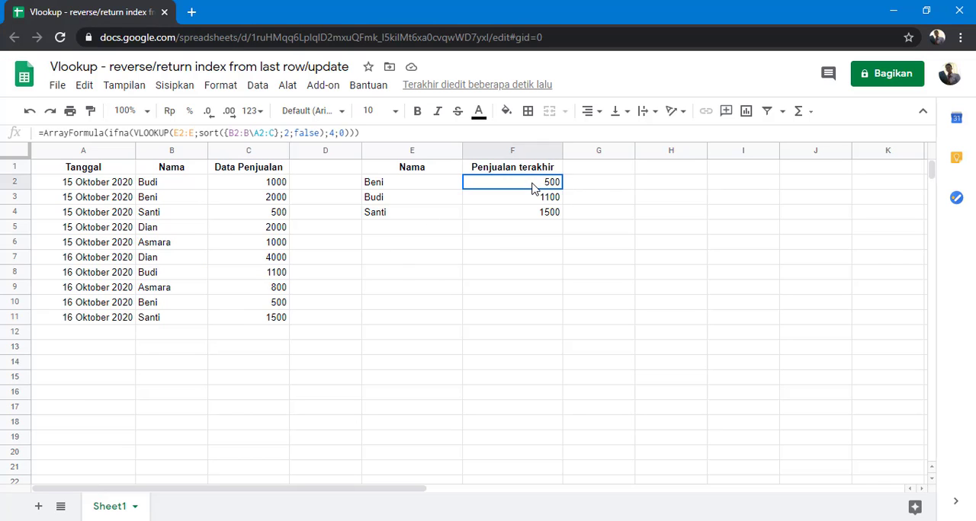
pyautogui.doubleClick(308, 132)
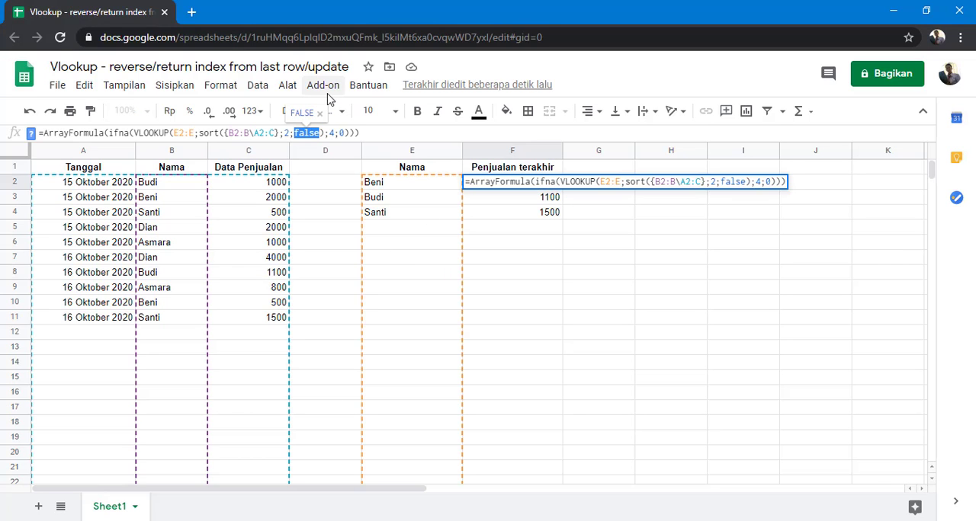
pyautogui.write('true')
pyautogui.press('Return')
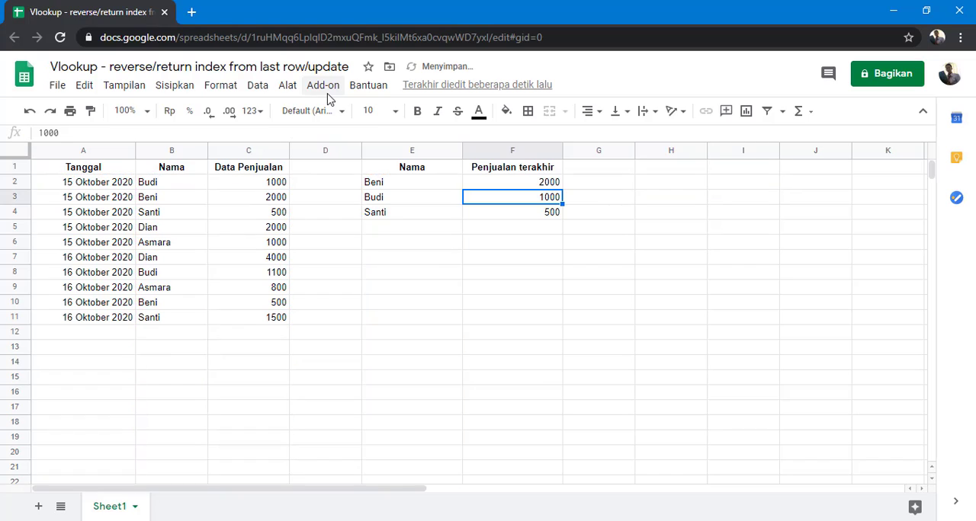
# Check the lookup result in F4 against the sales entries for the same person in rows 4 and 11.
pyautogui.click(389, 217)
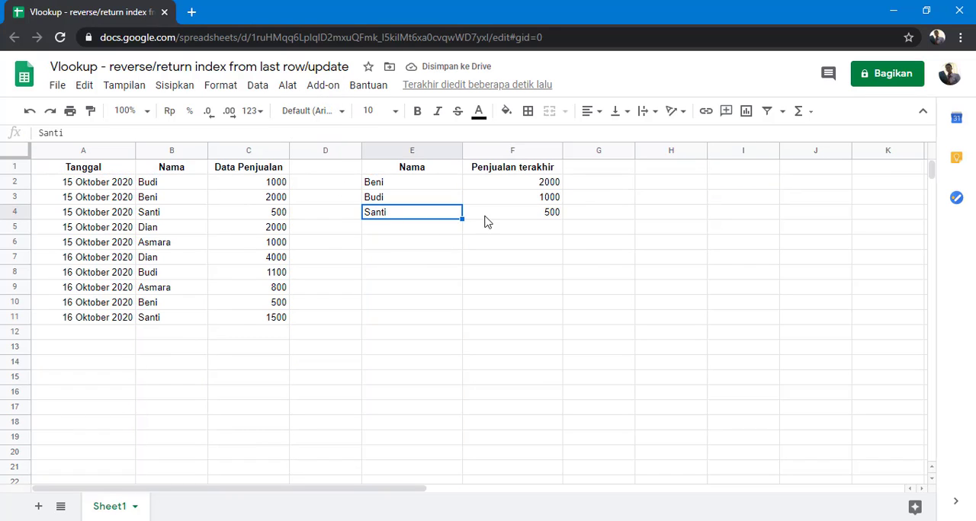
pyautogui.click(490, 217)
pyautogui.moveTo(199, 221); pyautogui.dragTo(257, 222)
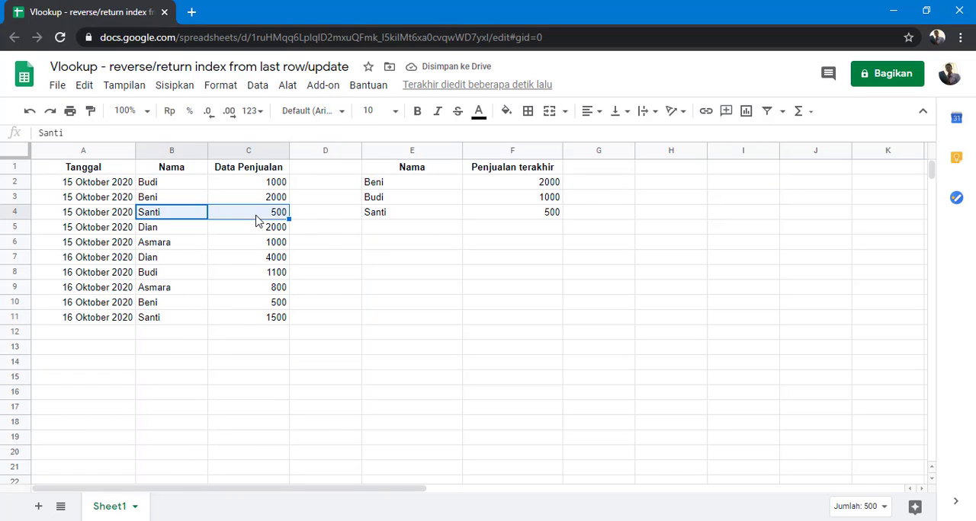
pyautogui.moveTo(190, 322); pyautogui.dragTo(257, 323)
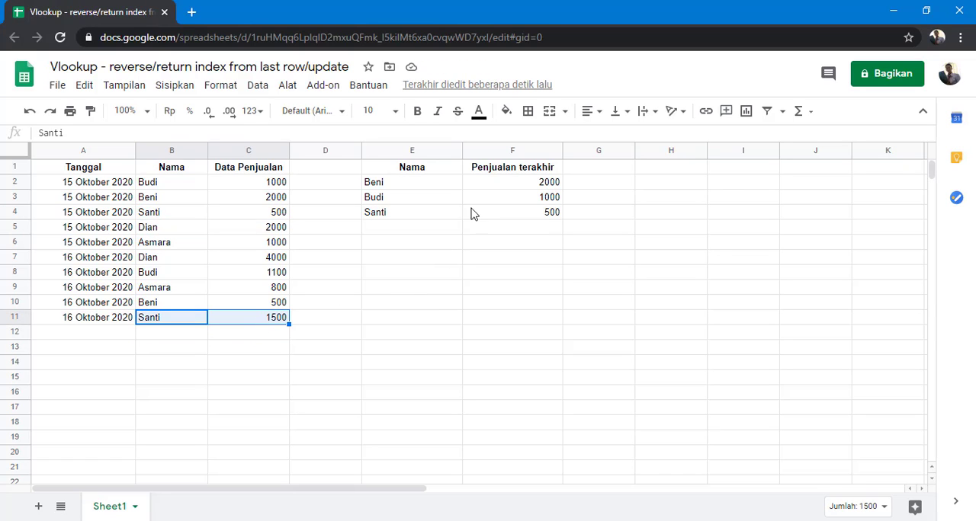
# Change the SORT order argument in F2's formula to false for descending order.
pyautogui.click(499, 187)
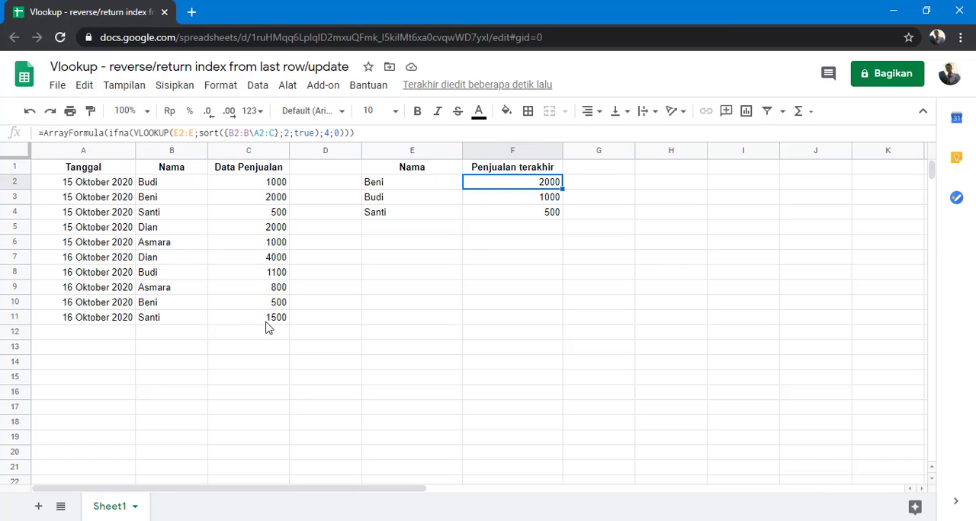
pyautogui.doubleClick(307, 135)
pyautogui.write('false')
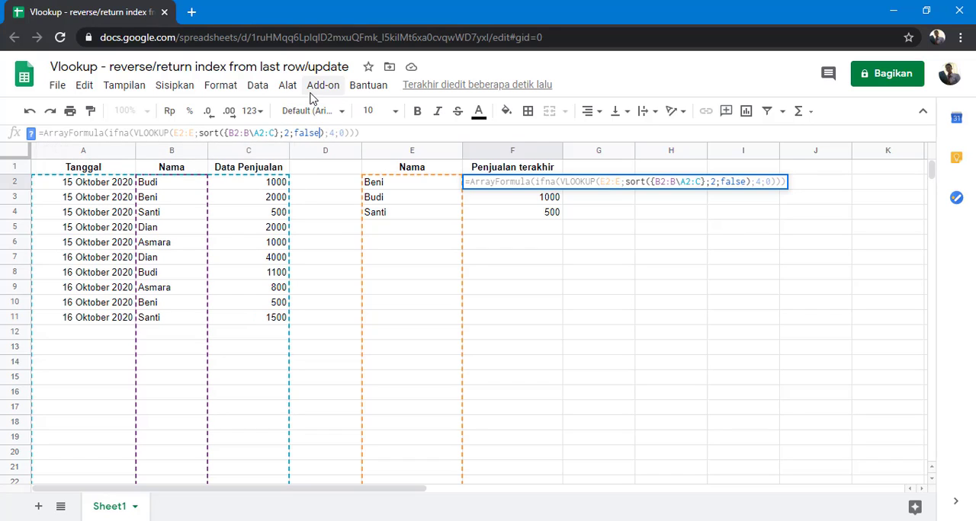
pyautogui.press('Return')
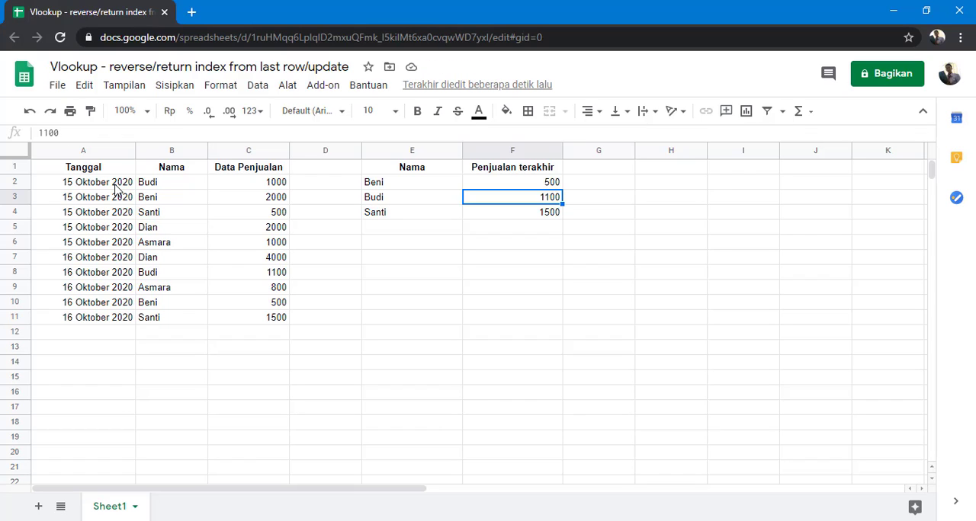
# Clear all the dates in A2:A11 of the Tanggal column.
pyautogui.click(97, 186)
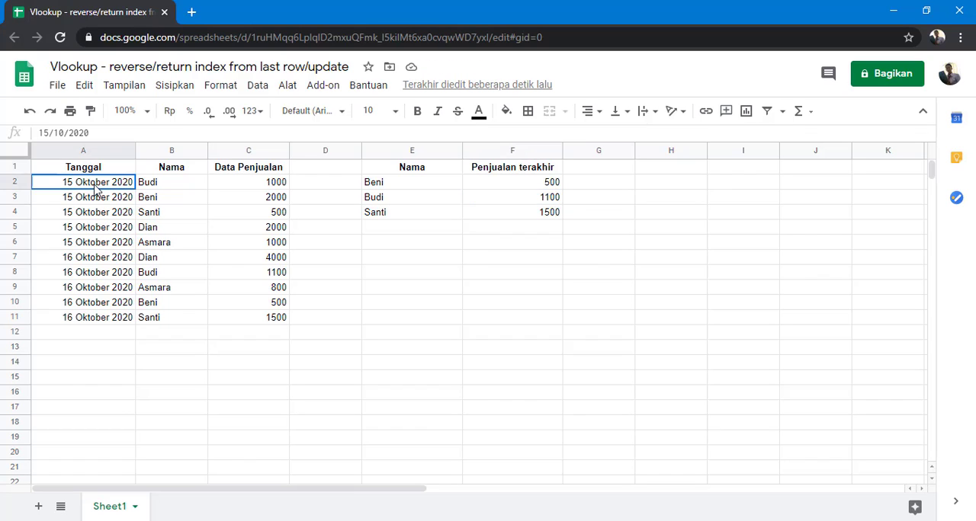
pyautogui.moveTo(94, 214); pyautogui.dragTo(115, 318)
pyautogui.press('Delete')
pyautogui.click(135, 364)
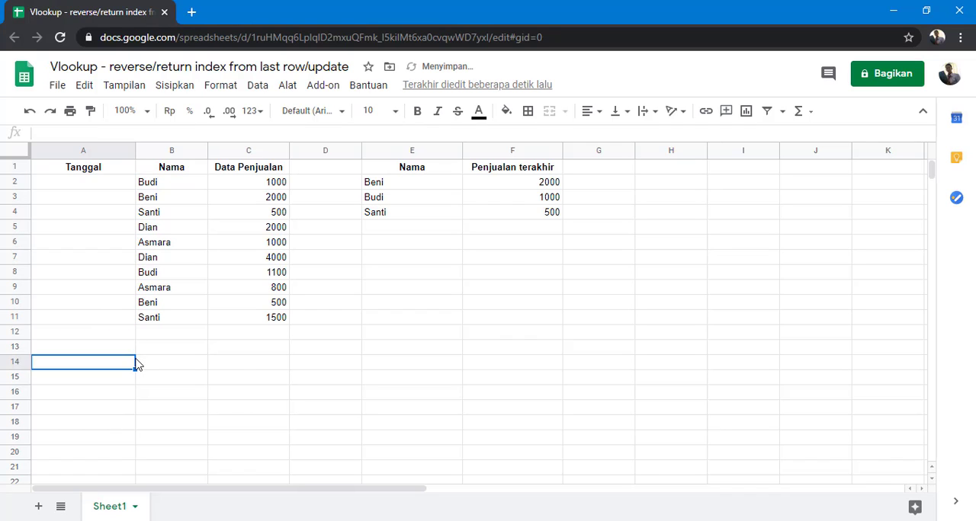
# Change the column header in A1 to Nomor.
pyautogui.click(98, 213)
pyautogui.moveTo(107, 189); pyautogui.dragTo(110, 325)
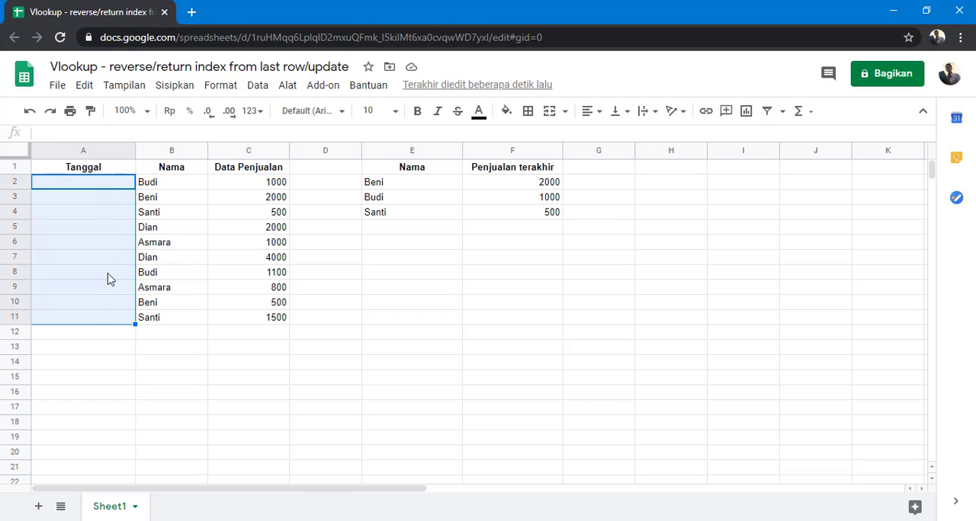
pyautogui.click(107, 186)
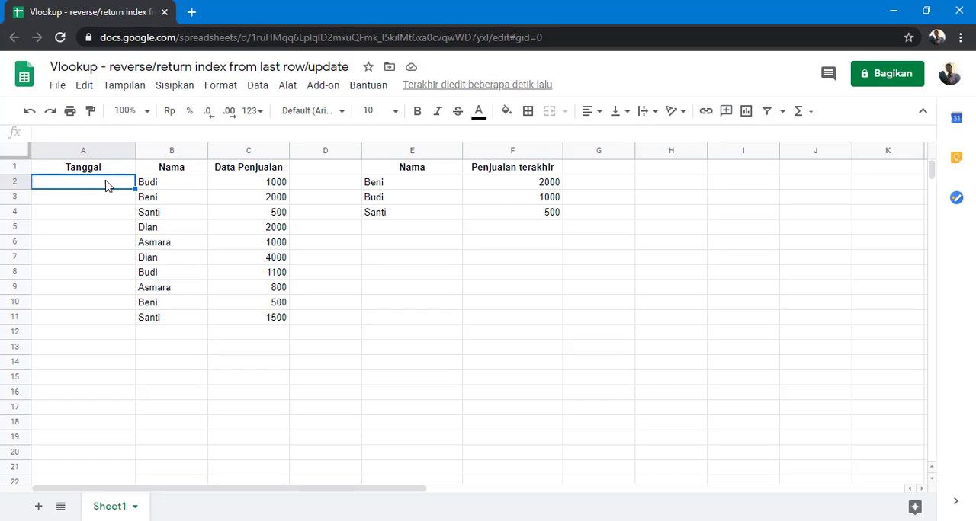
pyautogui.click(109, 200)
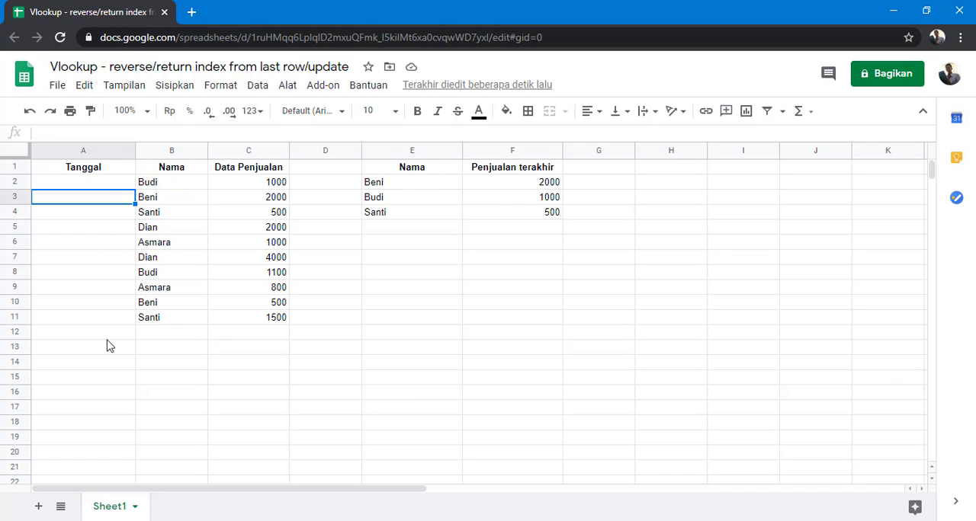
pyautogui.click(102, 170)
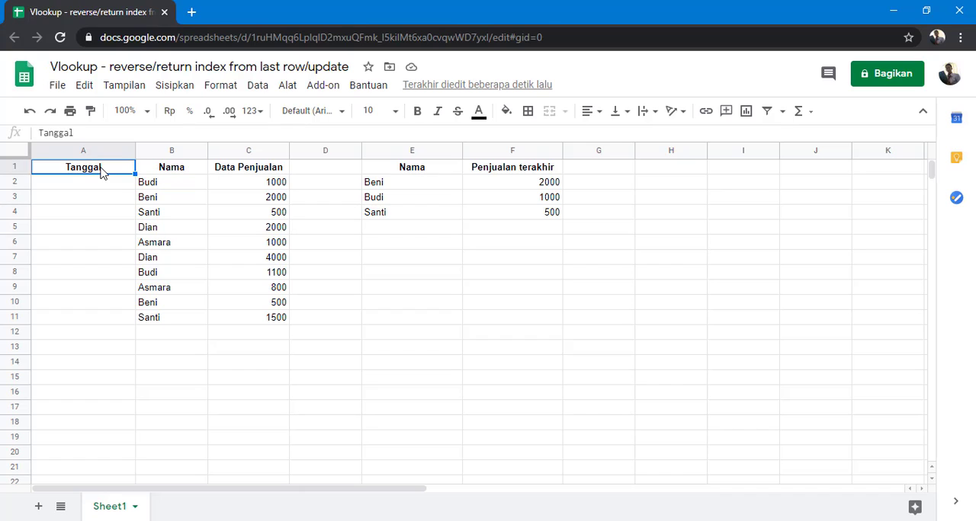
pyautogui.write('No')
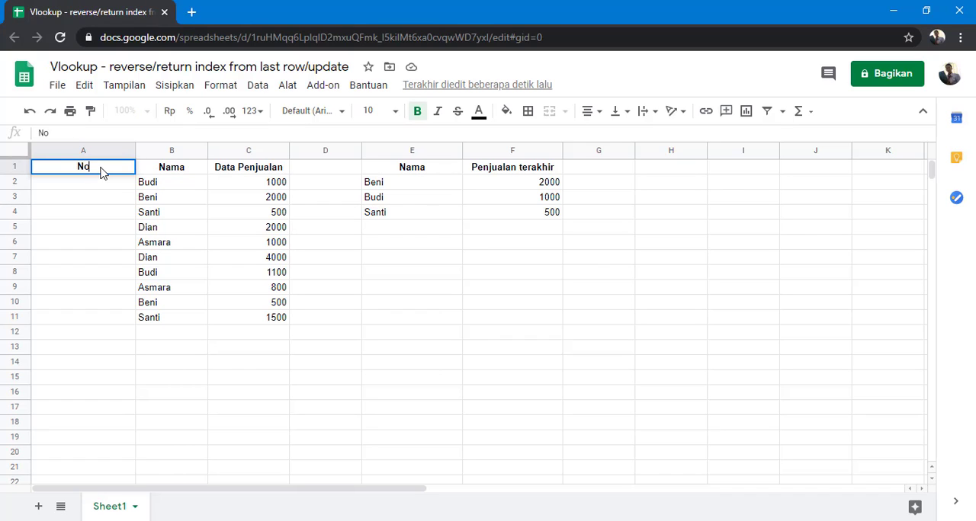
pyautogui.write('mor')
pyautogui.press('Return')
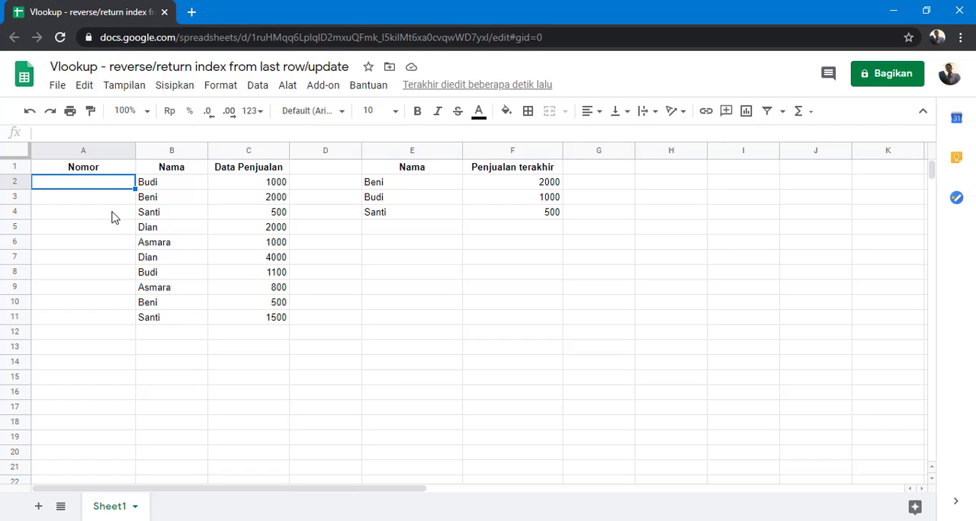
# Try numbering the rows by hand with 1 in A2 and 2 in A3, and undo the entries.
pyautogui.click(95, 323)
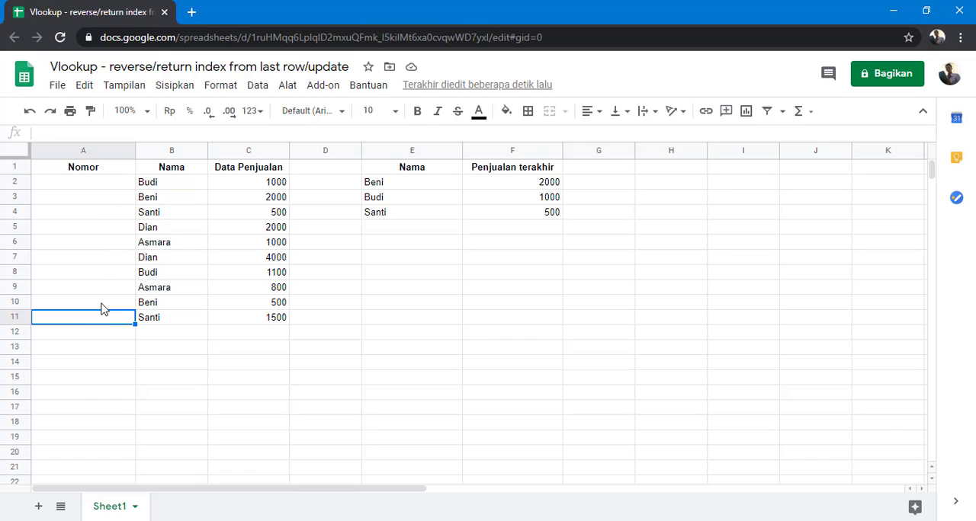
pyautogui.click(110, 187)
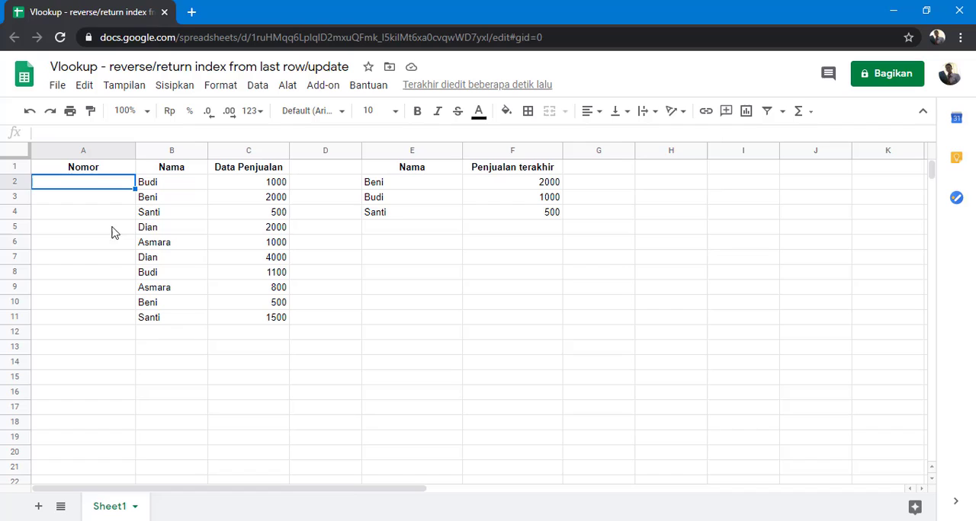
pyautogui.click(107, 324)
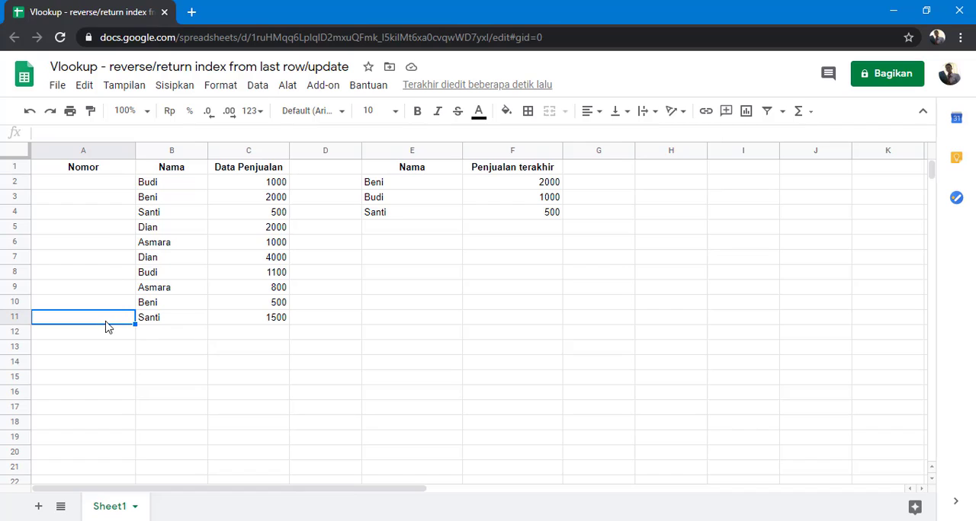
pyautogui.click(118, 187)
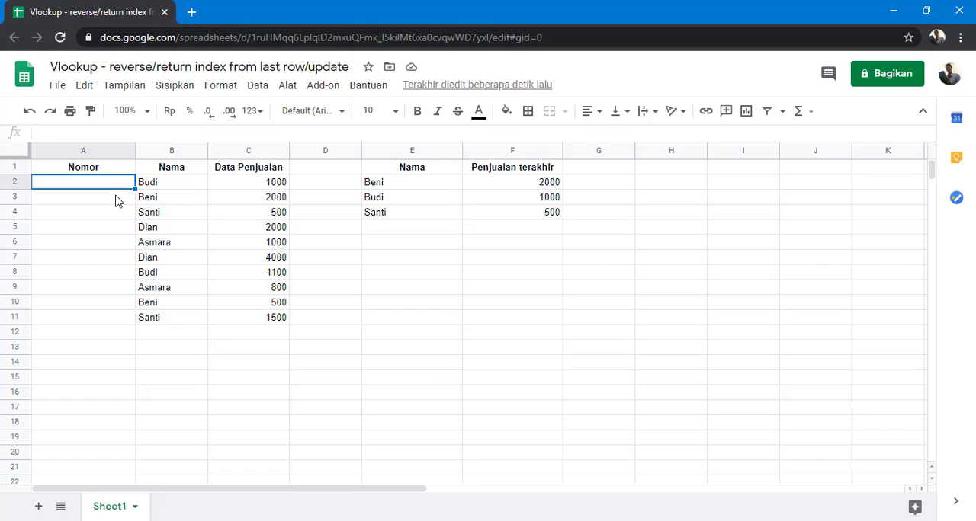
pyautogui.write('1')
pyautogui.press('Return')
pyautogui.write('2')
pyautogui.press('Return')
pyautogui.click(118, 200)
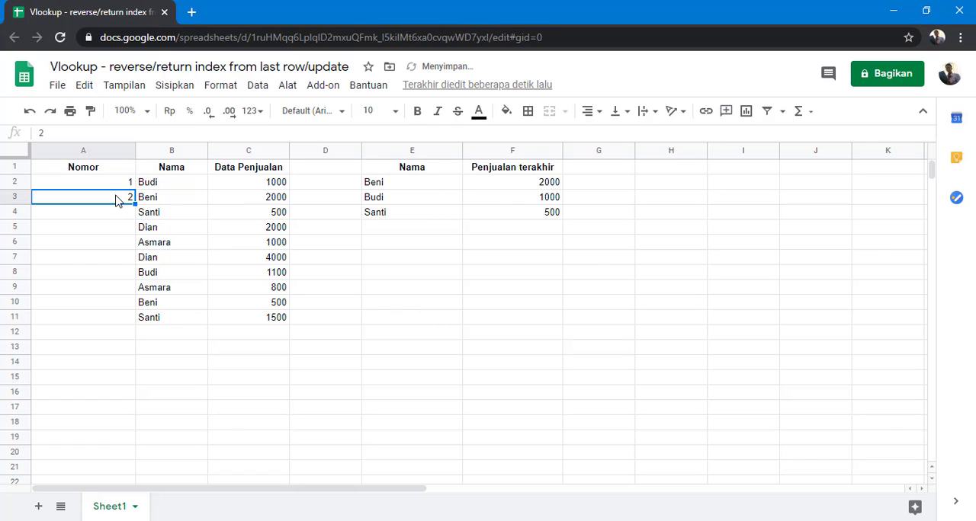
pyautogui.hotkey('ctrl', 'z')
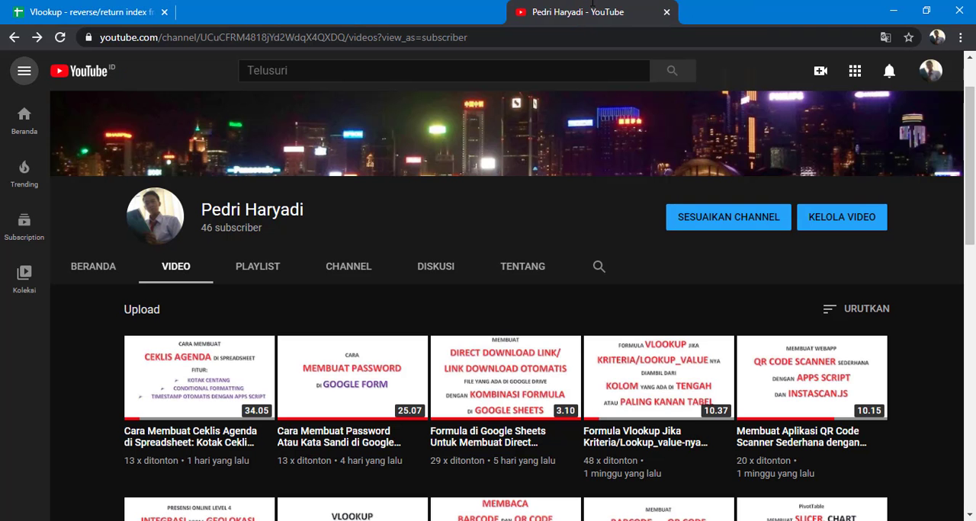
# On YouTube, open the channel's Google Sheets automatic numbering video and copy the formula from its description.
pyautogui.scroll(-4, 364, 352)
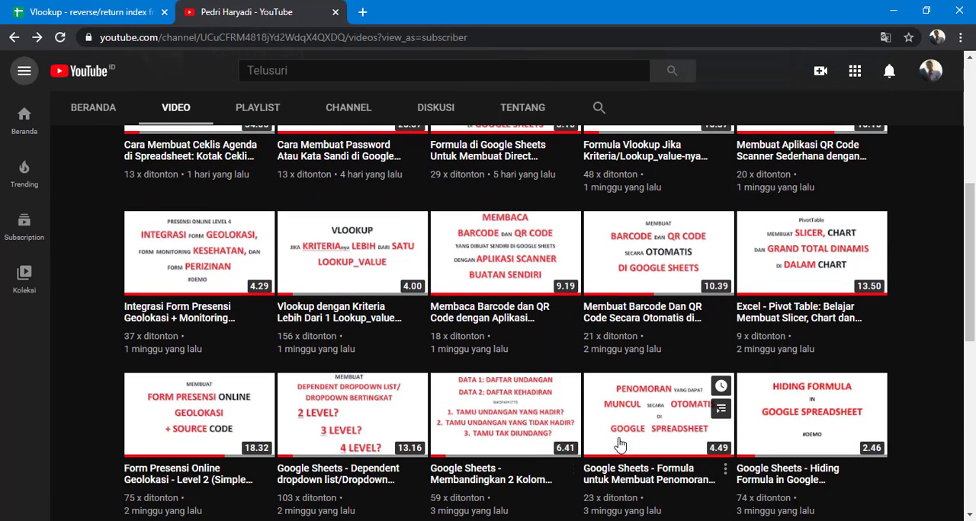
pyautogui.click(642, 429)
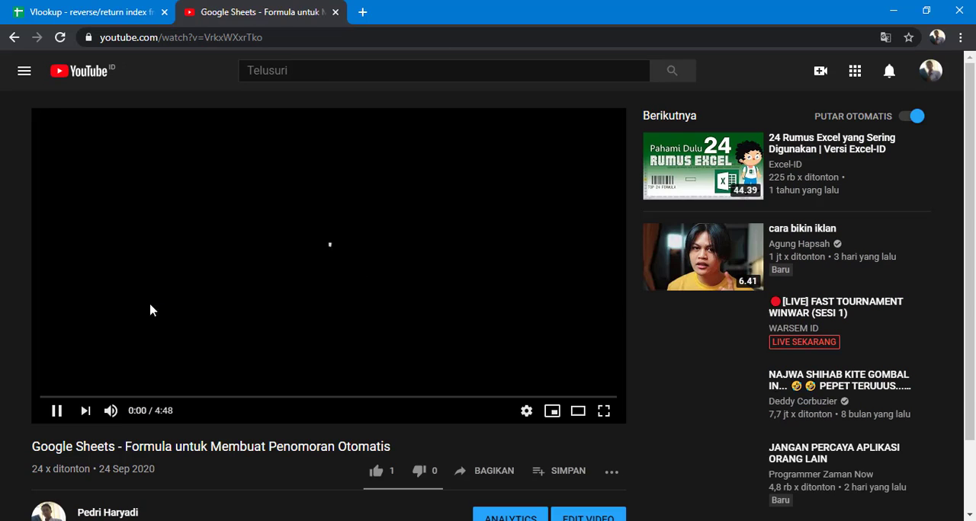
pyautogui.click(58, 412)
pyautogui.scroll(-4, 135, 374)
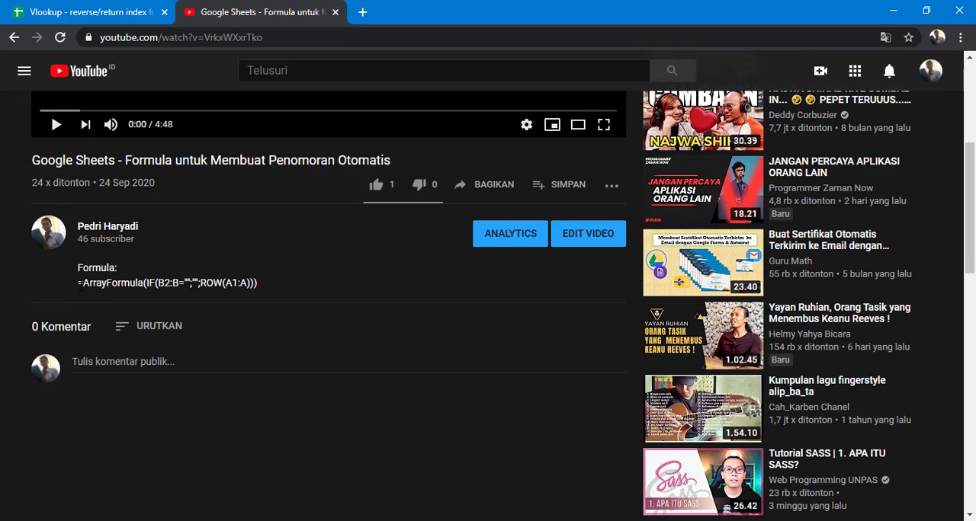
pyautogui.moveTo(77, 266); pyautogui.dragTo(274, 288)
pyautogui.hotkey('ctrl', 'c')
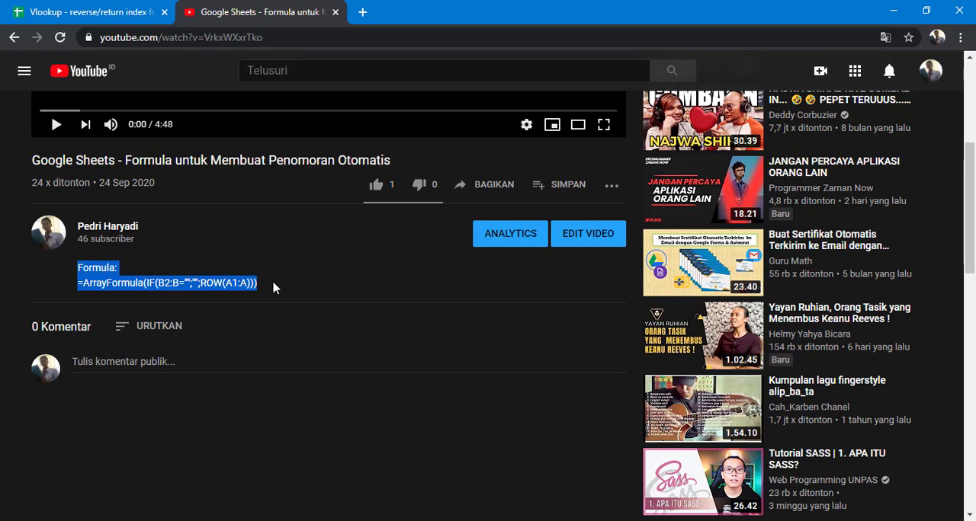
# Back in the spreadsheet, paste =ArrayFormula(IF(B2:B="";"";ROW(A1:A))) into A2, removing the "Formula:" label from the pasted text.
pyautogui.click(105, 16)
pyautogui.doubleClick(104, 187)
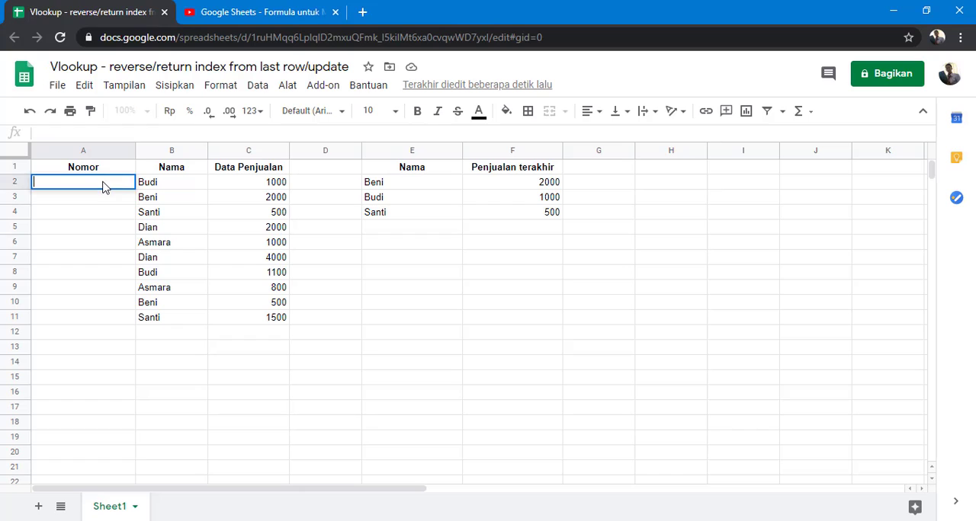
pyautogui.hotkey('ctrl', 'v')
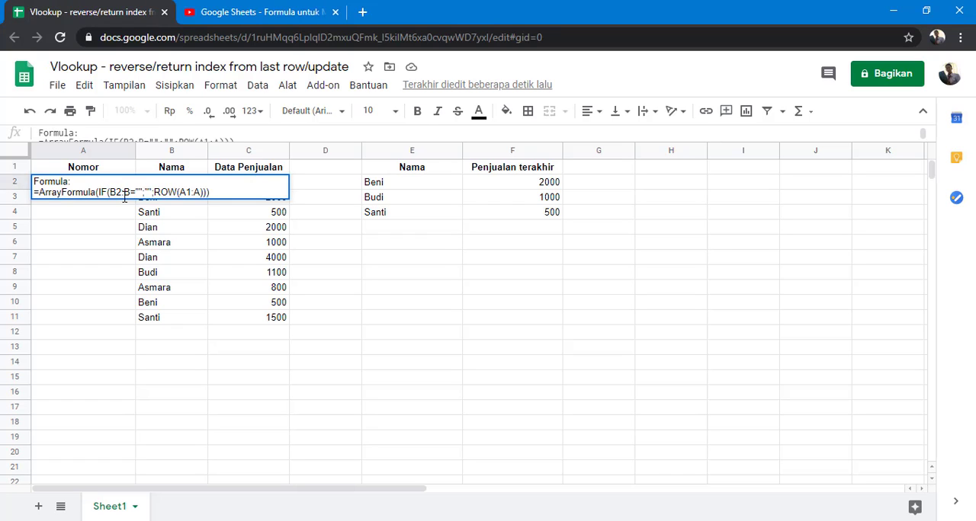
pyautogui.moveTo(90, 182); pyautogui.dragTo(23, 184)
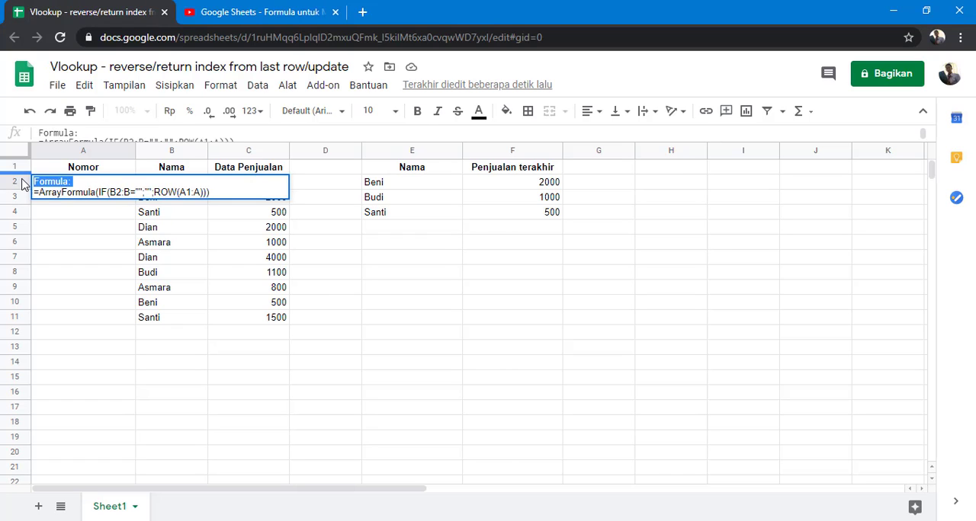
pyautogui.press('Delete')
pyautogui.press('Delete')
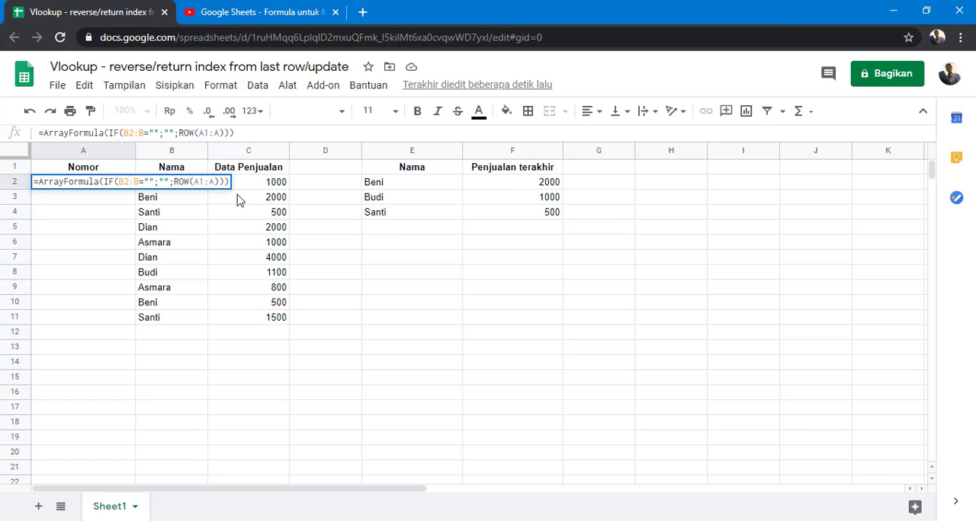
pyautogui.press('Return')
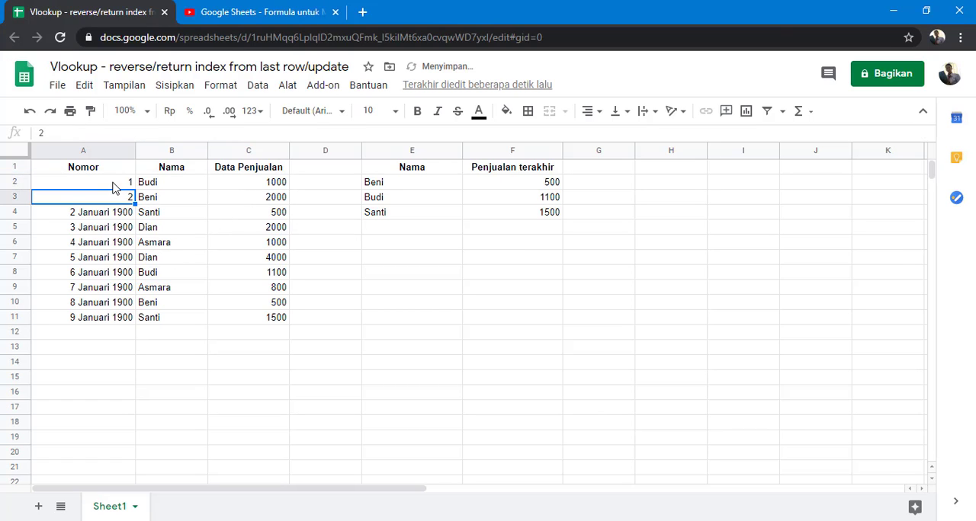
# Format A2:A11 as numbers with no decimal places.
pyautogui.moveTo(113, 187); pyautogui.dragTo(104, 321)
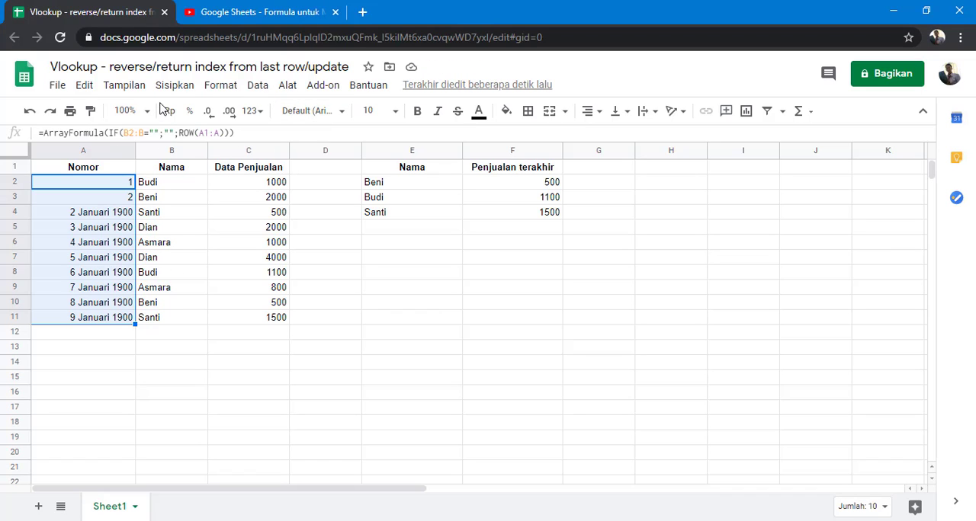
pyautogui.click(218, 86)
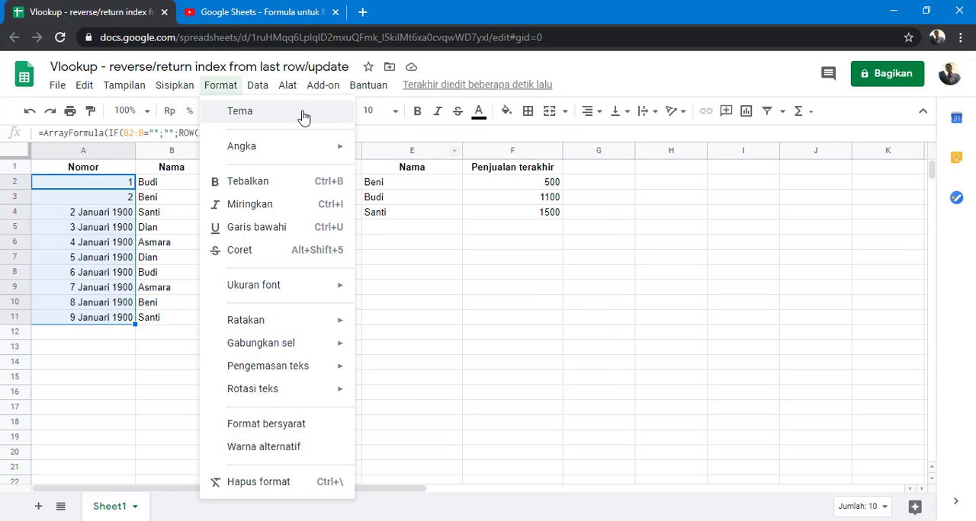
pyautogui.moveTo(299, 152)
pyautogui.click(393, 169)
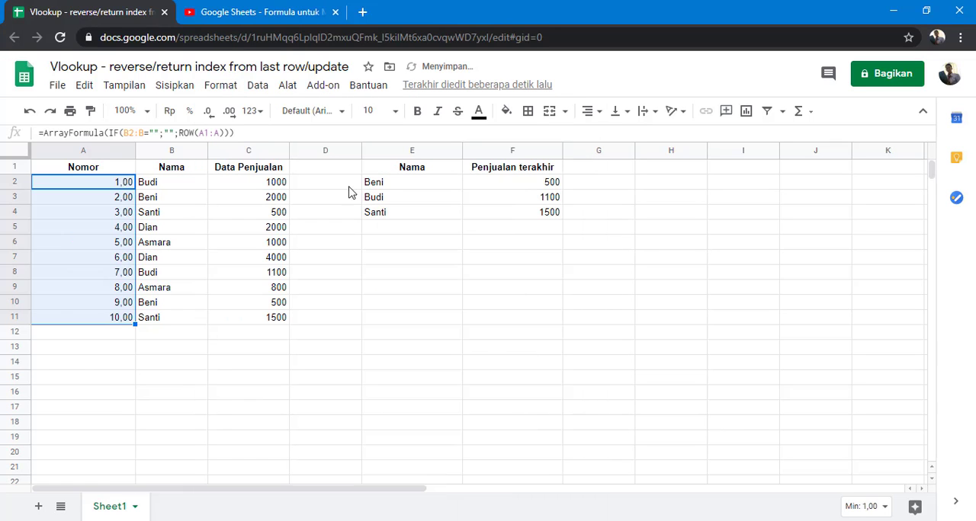
pyautogui.click(211, 116)
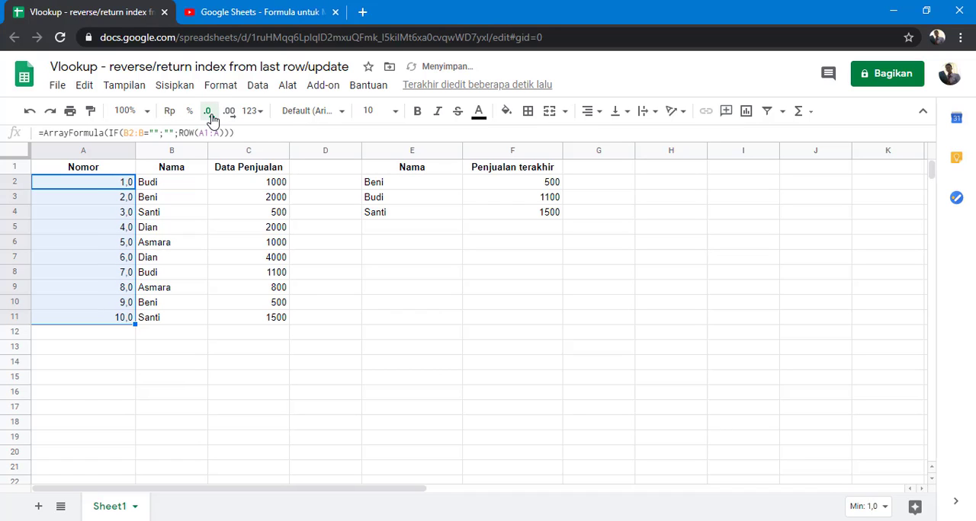
pyautogui.click(211, 116)
pyautogui.click(195, 396)
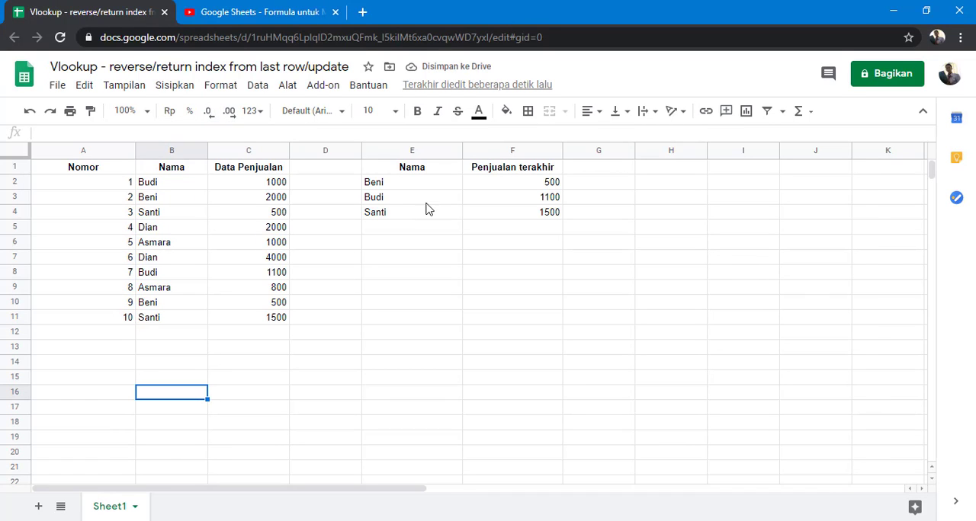
# Review the VLOOKUP results in F2:F4, and compare the two sales entries of the same person in rows 6 and 9.
pyautogui.moveTo(532, 186); pyautogui.dragTo(535, 221)
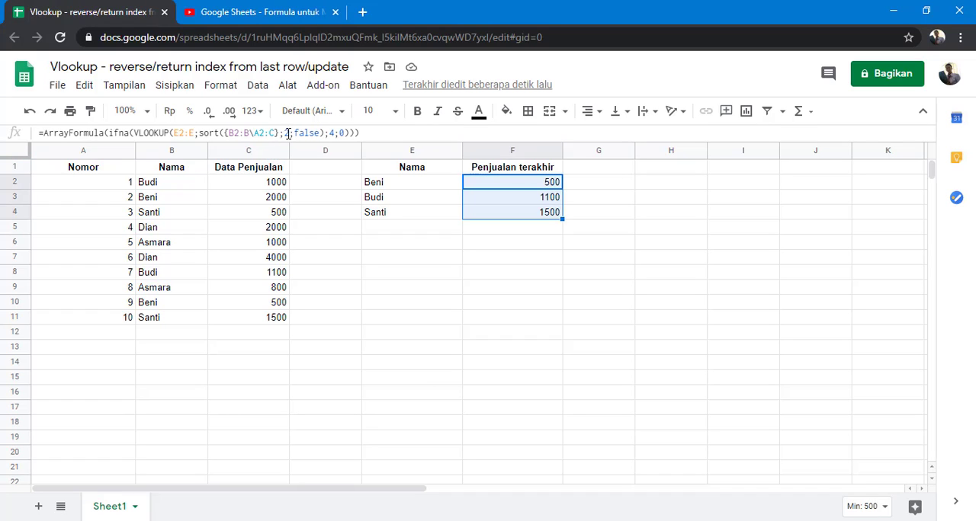
pyautogui.click(375, 260)
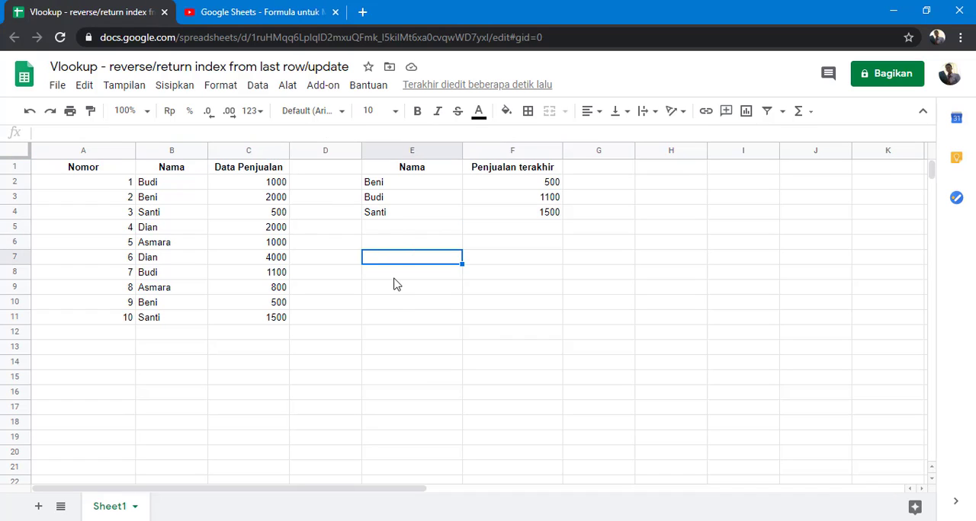
pyautogui.click(394, 321)
pyautogui.moveTo(177, 291); pyautogui.dragTo(237, 290)
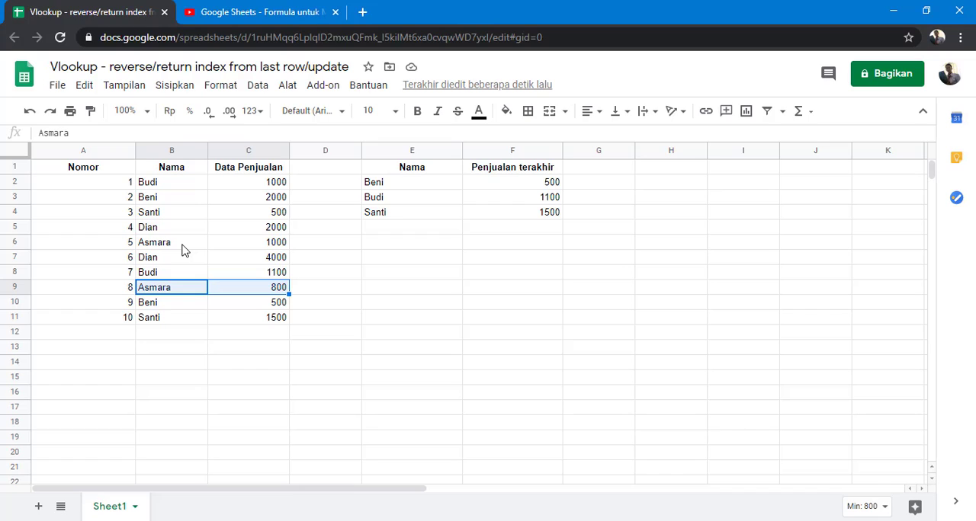
pyautogui.moveTo(183, 248); pyautogui.dragTo(233, 249)
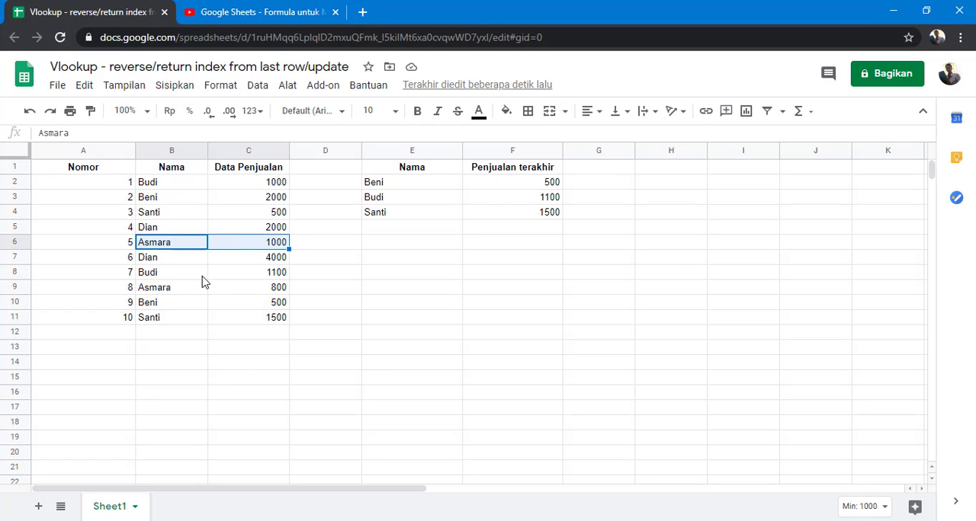
pyautogui.moveTo(176, 295); pyautogui.dragTo(252, 290)
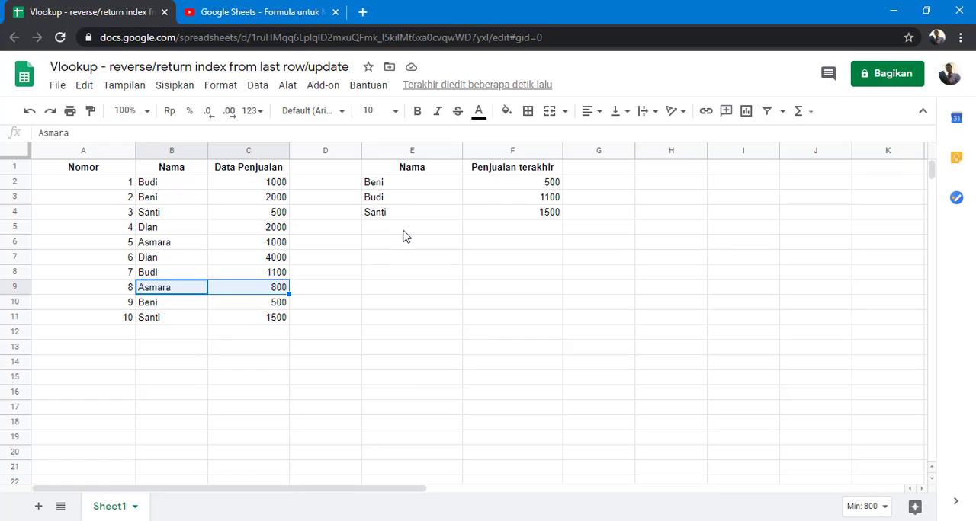
# Add the person's name from B9 to the lookup list in E5 to test the array formula on a new row.
pyautogui.click(405, 233)
pyautogui.click(471, 234)
pyautogui.click(431, 238)
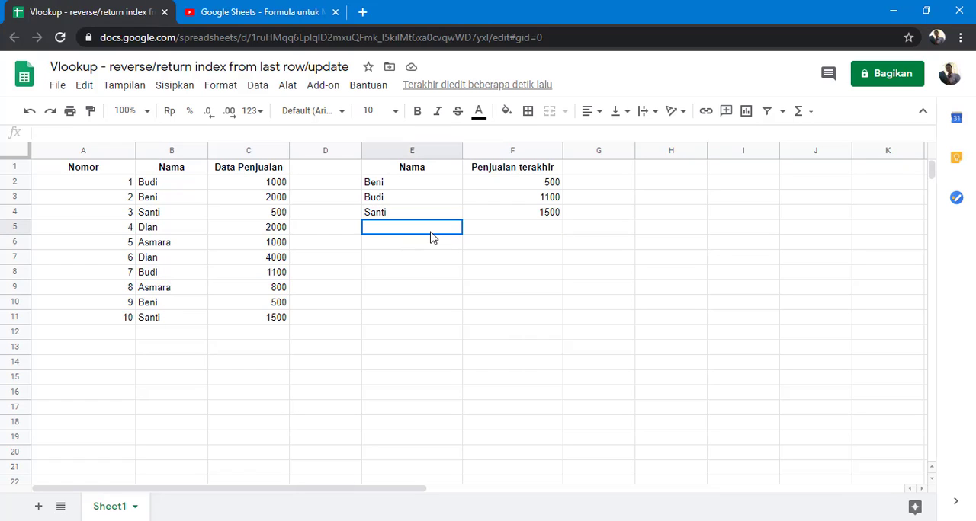
pyautogui.write('Asmara')
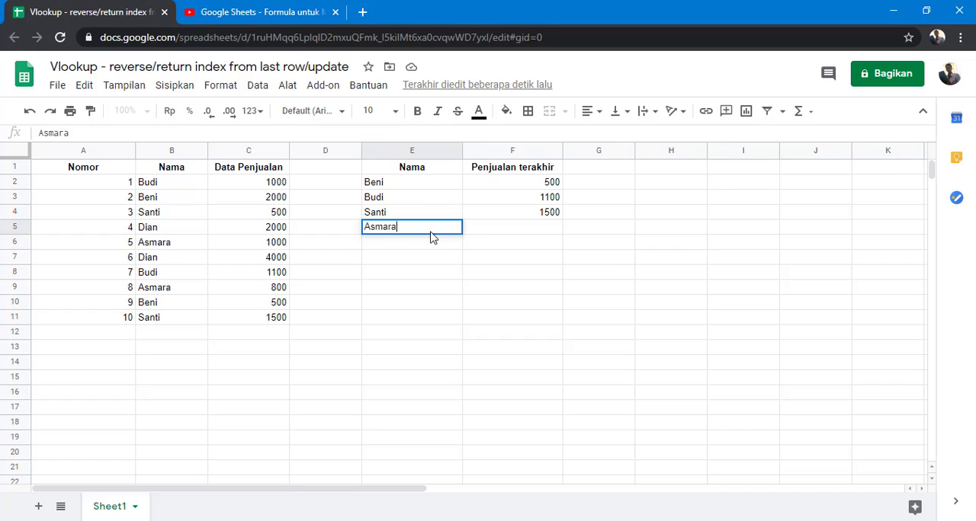
pyautogui.press('Return')
pyautogui.click(431, 233)
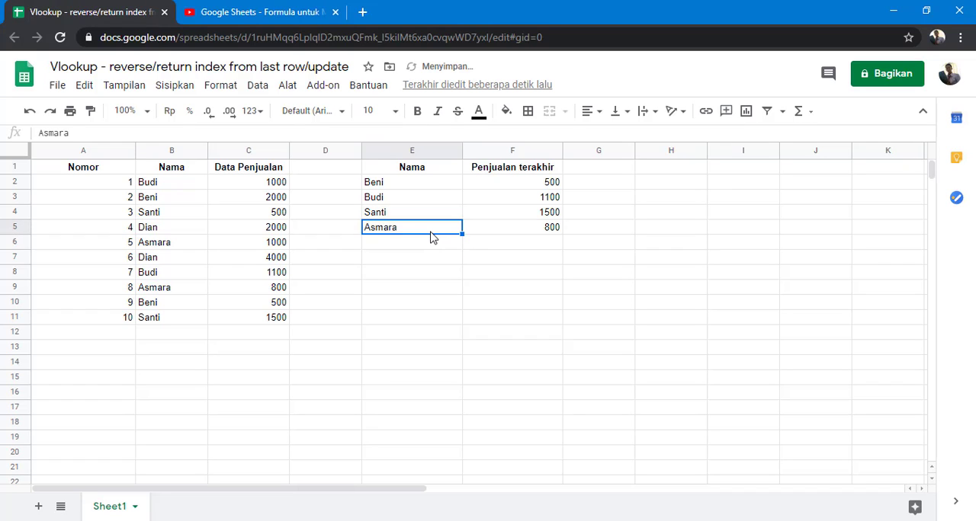
pyautogui.click(429, 174)
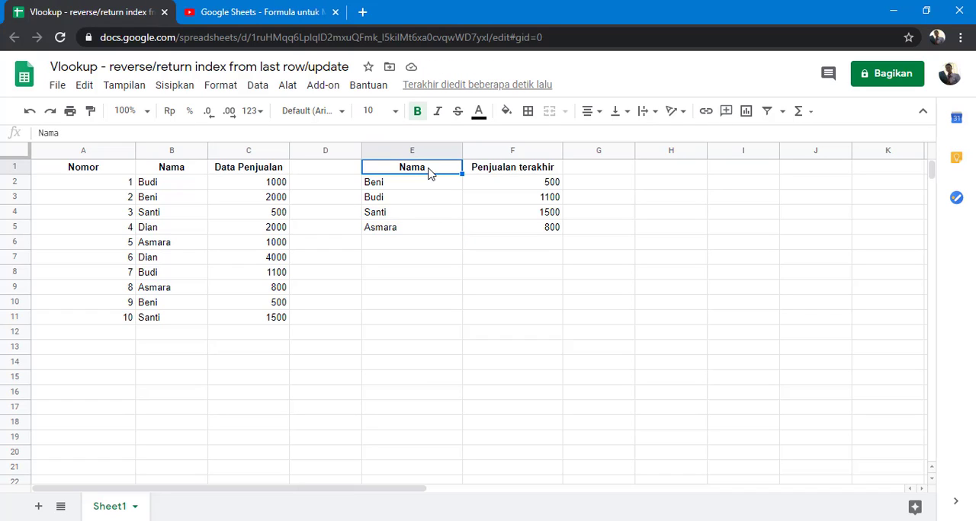